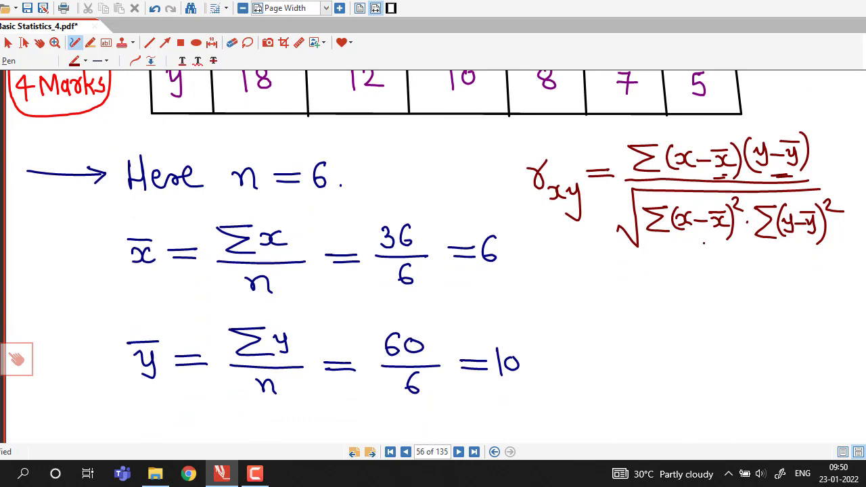
Handwrite (x−x̄)(y−ȳ) below the r_xy formula, tick its numerator and underline Σ(x−x̄)².
{"action": "left_click_drag", "start_coordinate": [622, 294], "coordinate": [619, 309]}
{"action": "left_click_drag", "start_coordinate": [638, 302], "coordinate": [656, 307]}
{"action": "left_click_drag", "start_coordinate": [665, 293], "coordinate": [668, 307]}
{"action": "mouse_move", "coordinate": [648, 290]}
{"action": "left_mouse_down"}
{"action": "mouse_move", "coordinate": [669, 290]}
{"action": "mouse_move", "coordinate": [673, 319]}
{"action": "left_mouse_up"}
{"action": "left_click_drag", "start_coordinate": [614, 280], "coordinate": [636, 327]}
{"action": "left_click_drag", "start_coordinate": [699, 284], "coordinate": [705, 323]}
{"action": "mouse_move", "coordinate": [694, 302]}
{"action": "left_mouse_down"}
{"action": "mouse_move", "coordinate": [706, 300]}
{"action": "mouse_move", "coordinate": [706, 317]}
{"action": "left_mouse_up"}
{"action": "mouse_move", "coordinate": [712, 305]}
{"action": "left_mouse_down"}
{"action": "mouse_move", "coordinate": [740, 312]}
{"action": "mouse_move", "coordinate": [743, 293]}
{"action": "left_mouse_up"}
{"action": "left_click_drag", "start_coordinate": [744, 283], "coordinate": [748, 323]}
{"action": "left_click_drag", "start_coordinate": [819, 144], "coordinate": [855, 139]}
{"action": "left_click_drag", "start_coordinate": [650, 240], "coordinate": [728, 240]}
Write (x−x̄)², (y−ȳ)² on the next line and underline the Σ(y−ȳ)² denominator term.
{"action": "left_click_drag", "start_coordinate": [615, 361], "coordinate": [625, 374]}
{"action": "mouse_move", "coordinate": [639, 368]}
{"action": "left_mouse_down"}
{"action": "mouse_move", "coordinate": [661, 363]}
{"action": "mouse_move", "coordinate": [670, 375]}
{"action": "left_mouse_up"}
{"action": "mouse_move", "coordinate": [680, 361]}
{"action": "left_mouse_down"}
{"action": "mouse_move", "coordinate": [643, 367]}
{"action": "mouse_move", "coordinate": [674, 357]}
{"action": "left_mouse_up"}
{"action": "left_click_drag", "start_coordinate": [672, 348], "coordinate": [675, 388]}
{"action": "mouse_move", "coordinate": [614, 349]}
{"action": "left_mouse_down"}
{"action": "mouse_move", "coordinate": [607, 377]}
{"action": "mouse_move", "coordinate": [618, 386]}
{"action": "left_mouse_up"}
{"action": "mouse_move", "coordinate": [686, 343]}
{"action": "left_mouse_down"}
{"action": "mouse_move", "coordinate": [708, 349]}
{"action": "mouse_move", "coordinate": [712, 389]}
{"action": "left_mouse_up"}
{"action": "left_click_drag", "start_coordinate": [745, 347], "coordinate": [744, 386]}
{"action": "left_click_drag", "start_coordinate": [760, 243], "coordinate": [818, 247]}
{"action": "mouse_move", "coordinate": [744, 364]}
{"action": "left_mouse_down"}
{"action": "mouse_move", "coordinate": [751, 380]}
{"action": "mouse_move", "coordinate": [772, 370]}
{"action": "left_mouse_up"}
{"action": "mouse_move", "coordinate": [779, 364]}
{"action": "left_mouse_down"}
{"action": "mouse_move", "coordinate": [783, 383]}
{"action": "mouse_move", "coordinate": [789, 359]}
{"action": "left_mouse_up"}
{"action": "mouse_move", "coordinate": [786, 349]}
{"action": "left_mouse_down"}
{"action": "mouse_move", "coordinate": [790, 391]}
{"action": "mouse_move", "coordinate": [811, 361]}
{"action": "left_mouse_up"}
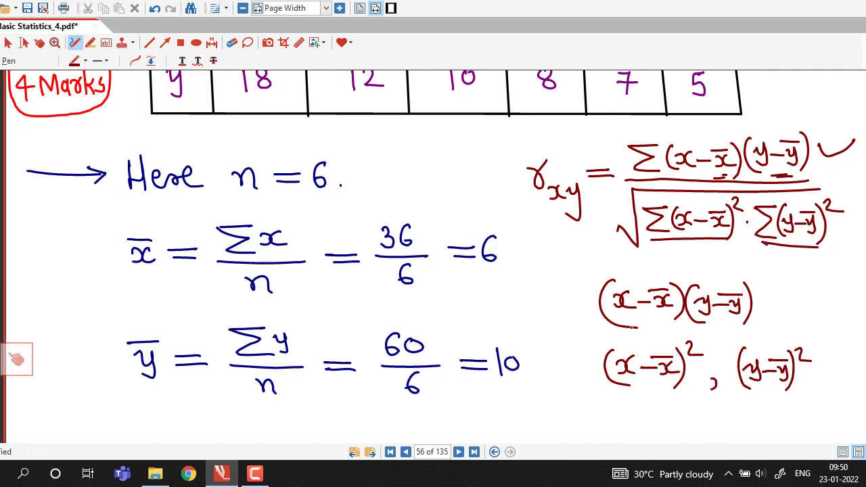
Handwrite the column headings x, y, x−x̄ and y−ȳ below the ȳ equation.
{"action": "scroll", "coordinate": [502, 349], "scroll_direction": "down", "scroll_amount": 1}
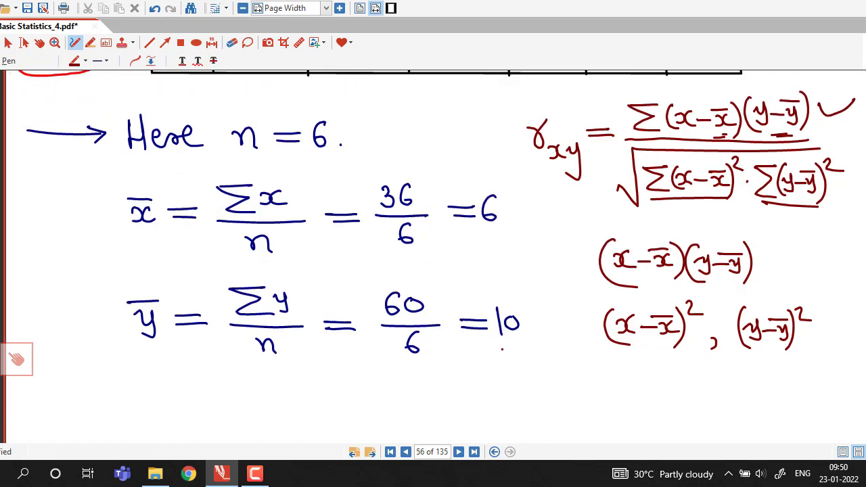
{"action": "left_click_drag", "start_coordinate": [320, 389], "coordinate": [329, 402]}
{"action": "mouse_move", "coordinate": [395, 386]}
{"action": "left_mouse_down"}
{"action": "mouse_move", "coordinate": [413, 416]}
{"action": "mouse_move", "coordinate": [455, 401]}
{"action": "left_mouse_up"}
{"action": "mouse_move", "coordinate": [461, 387]}
{"action": "left_mouse_down"}
{"action": "mouse_move", "coordinate": [451, 402]}
{"action": "mouse_move", "coordinate": [476, 395]}
{"action": "left_mouse_up"}
{"action": "left_click_drag", "start_coordinate": [480, 392], "coordinate": [499, 401]}
{"action": "mouse_move", "coordinate": [503, 387]}
{"action": "left_mouse_down"}
{"action": "mouse_move", "coordinate": [490, 402]}
{"action": "mouse_move", "coordinate": [501, 386]}
{"action": "mouse_move", "coordinate": [551, 395]}
{"action": "left_mouse_up"}
{"action": "mouse_move", "coordinate": [556, 384]}
{"action": "left_mouse_down"}
{"action": "mouse_move", "coordinate": [545, 406]}
{"action": "mouse_move", "coordinate": [574, 395]}
{"action": "left_mouse_up"}
{"action": "left_click_drag", "start_coordinate": [581, 390], "coordinate": [582, 406]}
{"action": "left_click_drag", "start_coordinate": [570, 385], "coordinate": [592, 383]}
Tick and underline (x−x̄)(y−ȳ), underline the headings, and double-underline (x−x̄)² and (y−ȳ)².
{"action": "left_click_drag", "start_coordinate": [573, 269], "coordinate": [739, 276]}
{"action": "left_click_drag", "start_coordinate": [636, 284], "coordinate": [701, 283]}
{"action": "left_click_drag", "start_coordinate": [457, 412], "coordinate": [598, 409]}
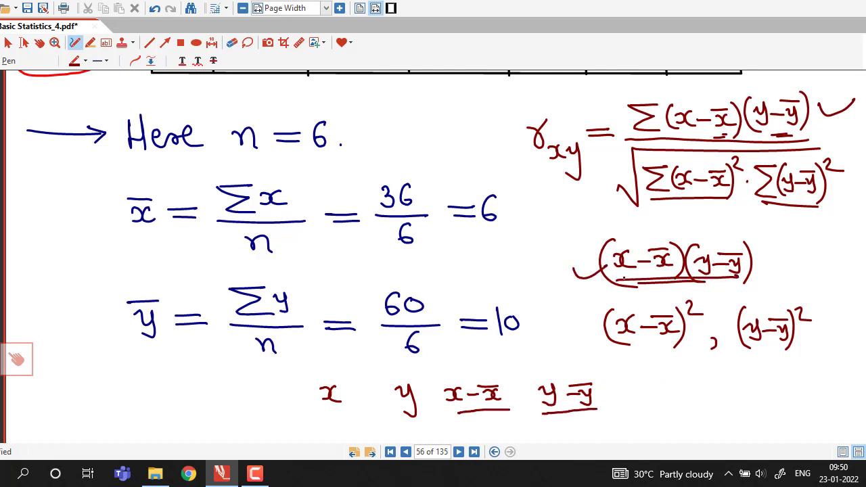
{"action": "left_click_drag", "start_coordinate": [575, 277], "coordinate": [620, 259]}
{"action": "left_click_drag", "start_coordinate": [625, 350], "coordinate": [688, 346]}
{"action": "left_click_drag", "start_coordinate": [629, 357], "coordinate": [682, 357]}
{"action": "left_click_drag", "start_coordinate": [749, 353], "coordinate": [794, 352]}
{"action": "left_click_drag", "start_coordinate": [760, 365], "coordinate": [793, 365]}
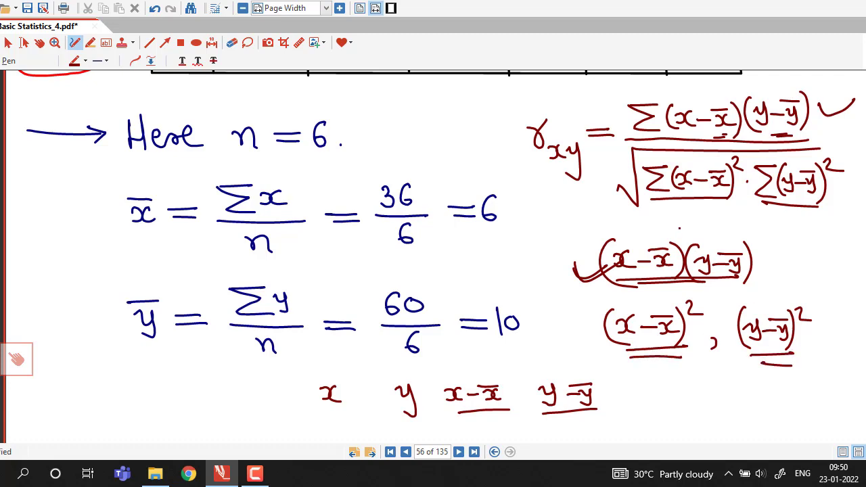
Circle the x and y headers and the totals Σx=36 and Σy=60 in page 57's table.
{"action": "scroll", "coordinate": [576, 252], "scroll_direction": "down", "scroll_amount": 10}
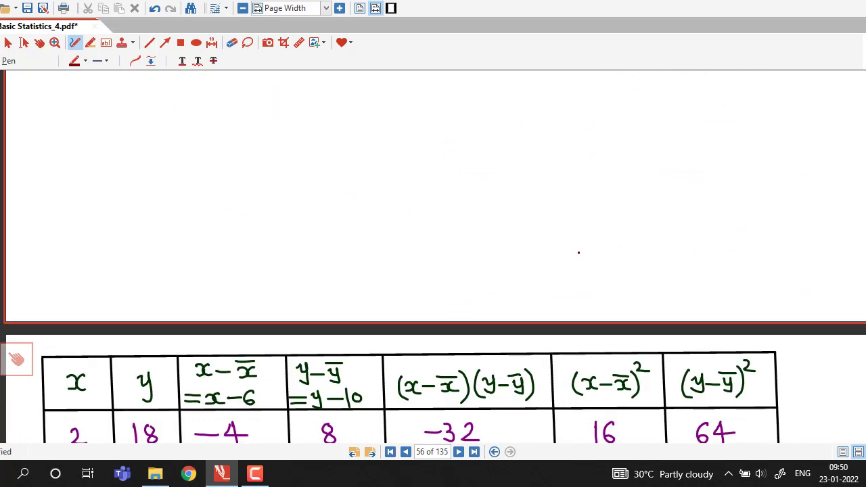
{"action": "scroll", "coordinate": [576, 252], "scroll_direction": "down", "scroll_amount": 5}
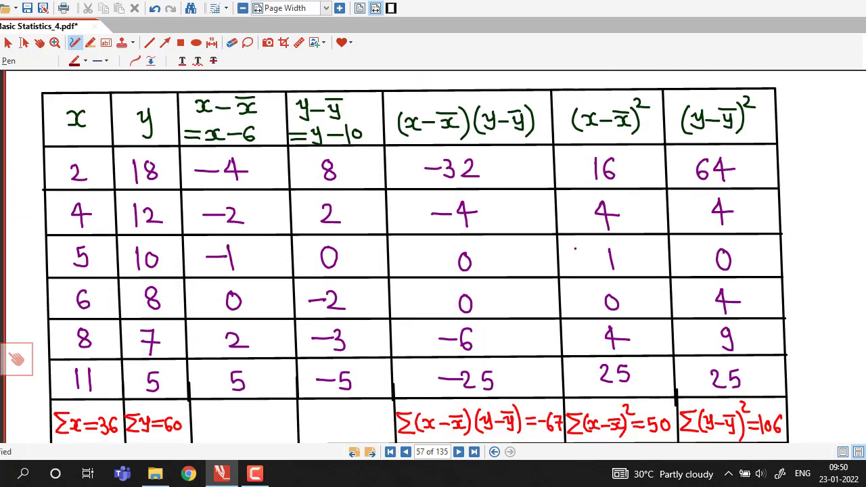
{"action": "scroll", "coordinate": [575, 248], "scroll_direction": "down", "scroll_amount": 1}
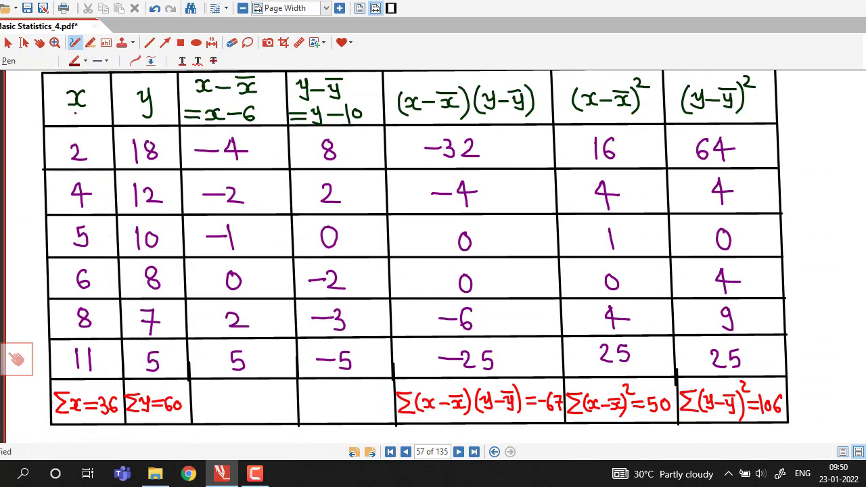
{"action": "mouse_move", "coordinate": [85, 79]}
{"action": "left_mouse_down"}
{"action": "mouse_move", "coordinate": [107, 102]}
{"action": "mouse_move", "coordinate": [89, 79]}
{"action": "left_mouse_up"}
{"action": "left_click_drag", "start_coordinate": [147, 79], "coordinate": [147, 82]}
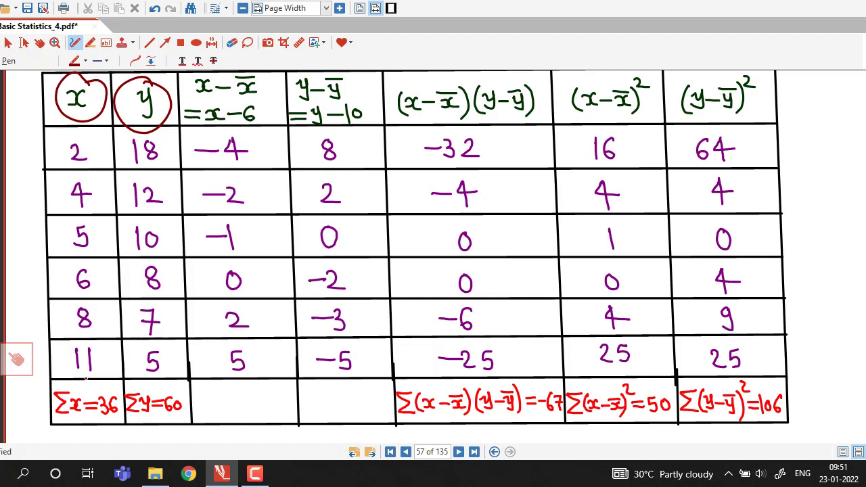
{"action": "mouse_move", "coordinate": [73, 383]}
{"action": "left_mouse_down"}
{"action": "mouse_move", "coordinate": [49, 413]}
{"action": "mouse_move", "coordinate": [75, 428]}
{"action": "mouse_move", "coordinate": [120, 423]}
{"action": "mouse_move", "coordinate": [111, 387]}
{"action": "mouse_move", "coordinate": [72, 382]}
{"action": "left_mouse_up"}
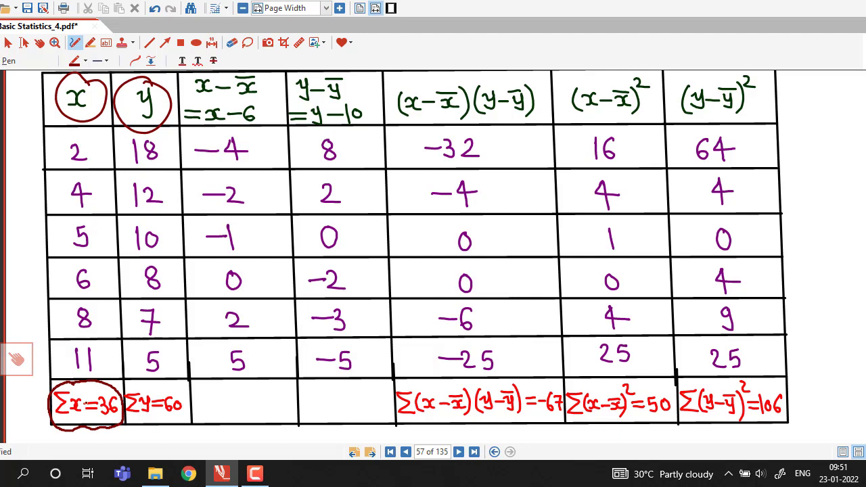
{"action": "mouse_move", "coordinate": [143, 382]}
{"action": "left_mouse_down"}
{"action": "mouse_move", "coordinate": [122, 393]}
{"action": "mouse_move", "coordinate": [156, 430]}
{"action": "mouse_move", "coordinate": [196, 418]}
{"action": "mouse_move", "coordinate": [149, 380]}
{"action": "left_mouse_up"}
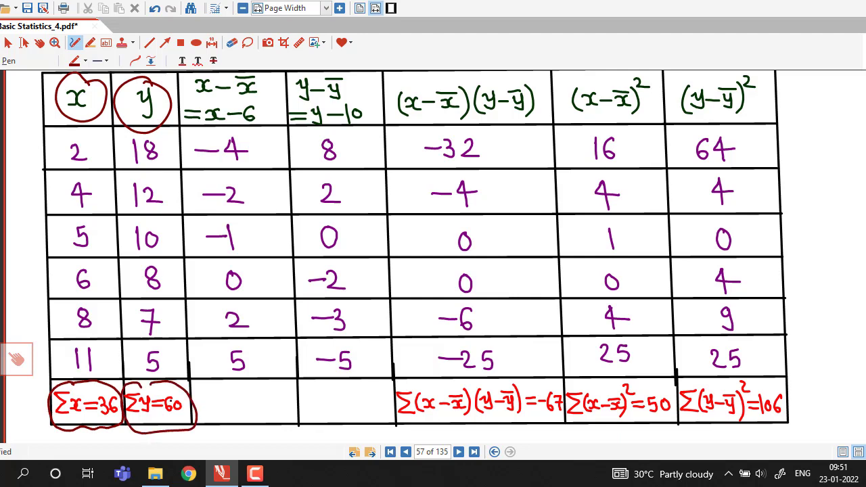
Circle 36, 6, 6 and 60, 6, 10 in page 56's mean calculations, then return to page 57.
{"action": "scroll", "coordinate": [170, 400], "scroll_direction": "up", "scroll_amount": 10}
{"action": "scroll", "coordinate": [171, 401], "scroll_direction": "up", "scroll_amount": 4}
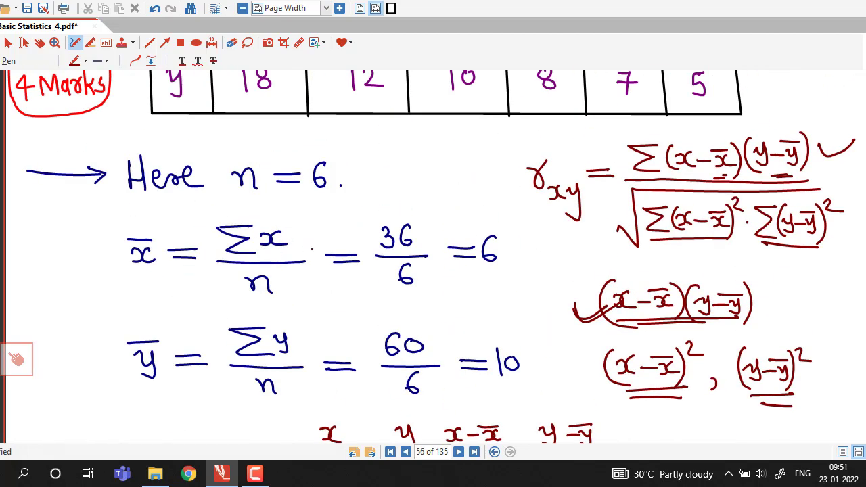
{"action": "mouse_move", "coordinate": [381, 223]}
{"action": "left_mouse_down"}
{"action": "mouse_move", "coordinate": [402, 224]}
{"action": "mouse_move", "coordinate": [382, 227]}
{"action": "left_mouse_up"}
{"action": "left_click_drag", "start_coordinate": [421, 264], "coordinate": [419, 264]}
{"action": "mouse_move", "coordinate": [503, 230]}
{"action": "left_mouse_down"}
{"action": "mouse_move", "coordinate": [509, 274]}
{"action": "mouse_move", "coordinate": [500, 230]}
{"action": "left_mouse_up"}
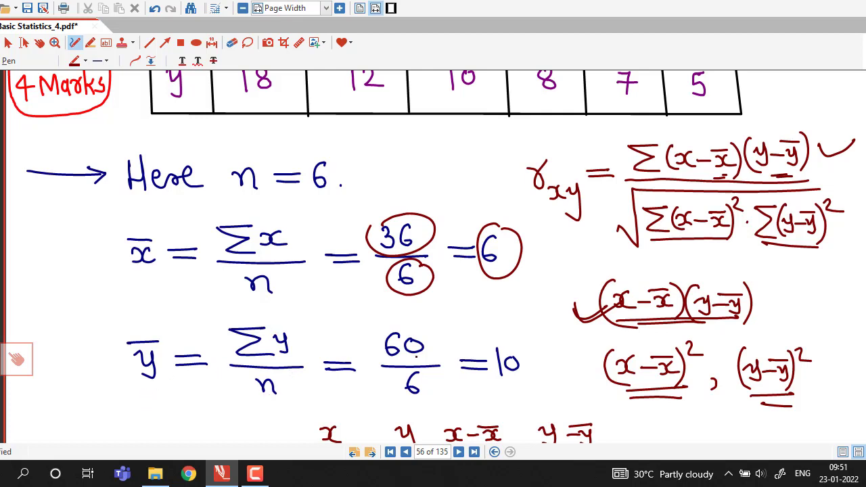
{"action": "mouse_move", "coordinate": [410, 322]}
{"action": "left_mouse_down"}
{"action": "mouse_move", "coordinate": [370, 339]}
{"action": "mouse_move", "coordinate": [414, 365]}
{"action": "mouse_move", "coordinate": [411, 322]}
{"action": "left_mouse_up"}
{"action": "mouse_move", "coordinate": [410, 369]}
{"action": "left_mouse_down"}
{"action": "mouse_move", "coordinate": [399, 376]}
{"action": "mouse_move", "coordinate": [425, 372]}
{"action": "left_mouse_up"}
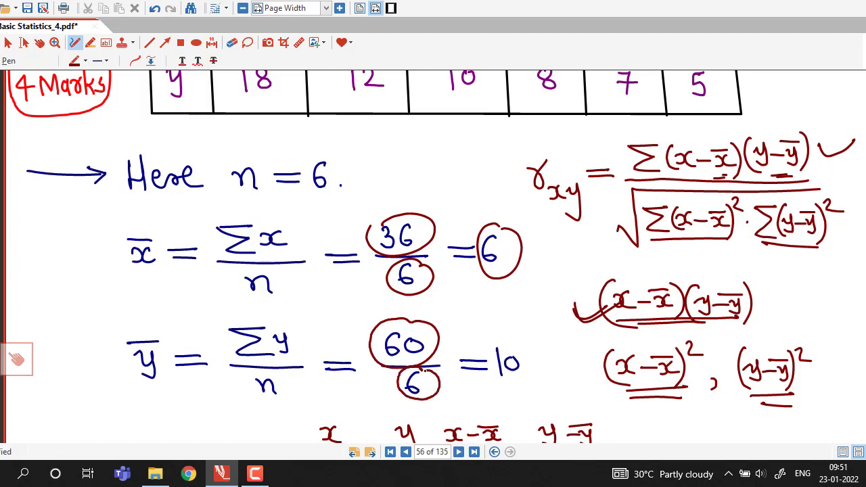
{"action": "mouse_move", "coordinate": [515, 341]}
{"action": "left_mouse_down"}
{"action": "mouse_move", "coordinate": [517, 387]}
{"action": "mouse_move", "coordinate": [518, 345]}
{"action": "left_mouse_up"}
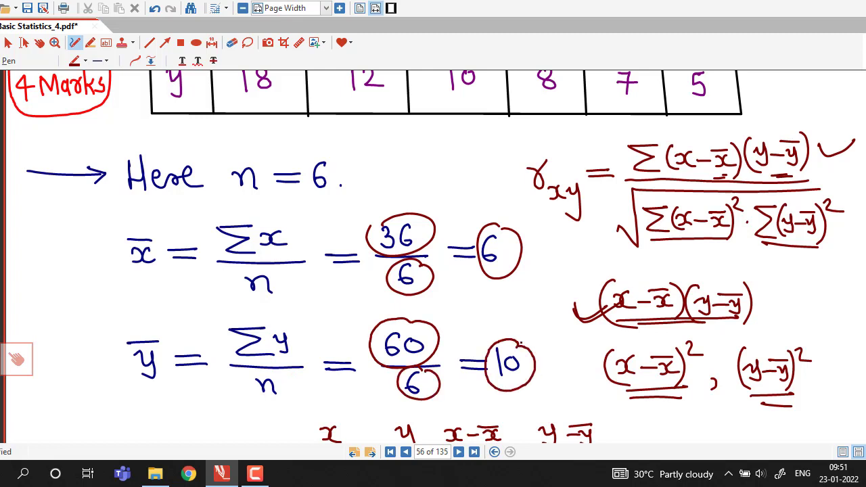
{"action": "scroll", "coordinate": [533, 331], "scroll_direction": "down", "scroll_amount": 3}
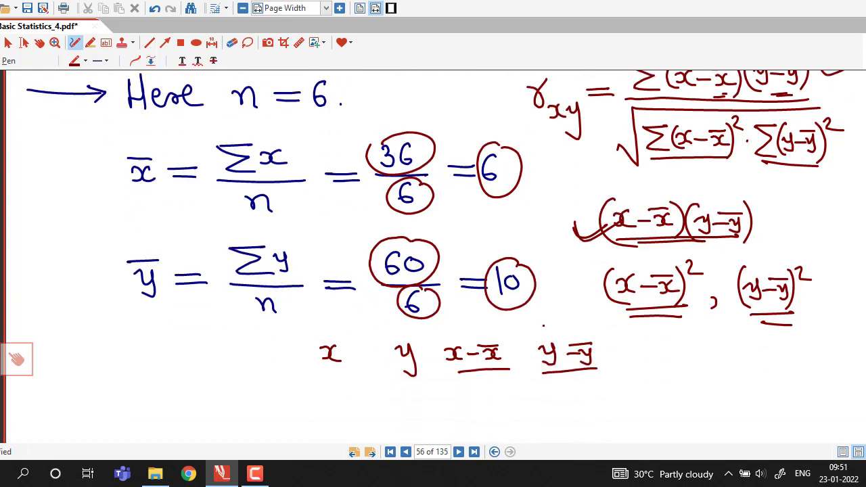
{"action": "scroll", "coordinate": [541, 325], "scroll_direction": "down", "scroll_amount": 10}
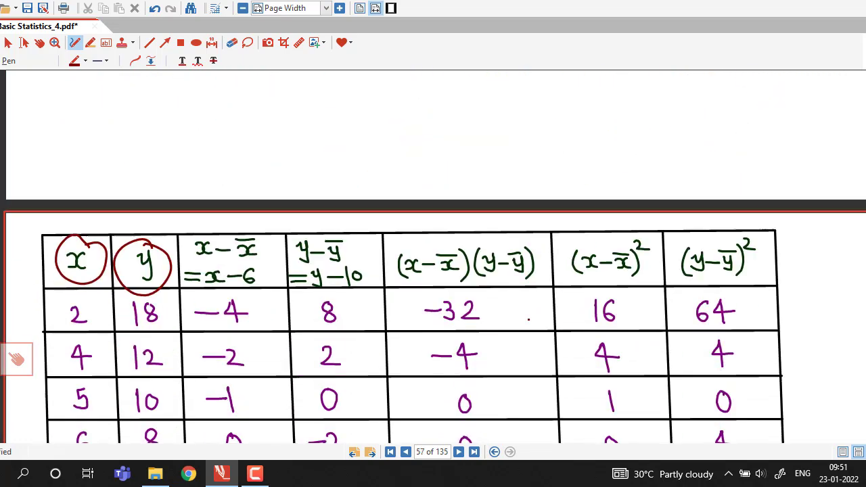
Circle the x−6 header and x values 2, 4, 5, 6 with deviations −4, −2, −1, 0.
{"action": "scroll", "coordinate": [528, 320], "scroll_direction": "down", "scroll_amount": 2}
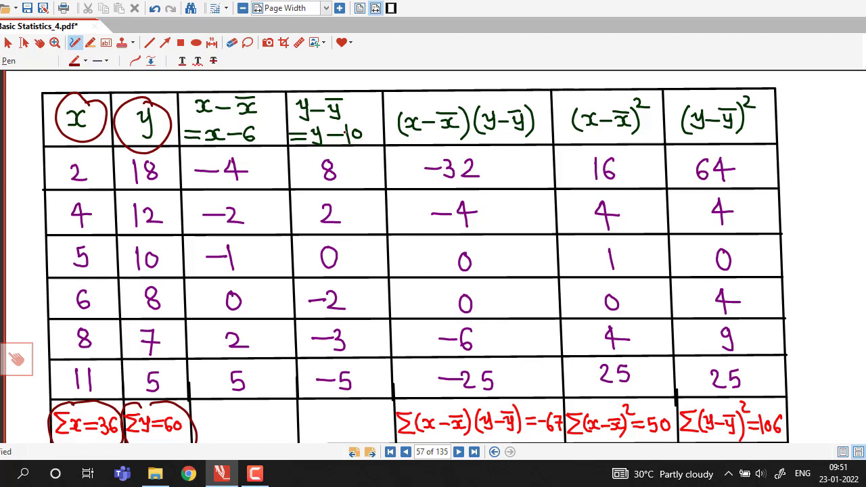
{"action": "mouse_move", "coordinate": [227, 121]}
{"action": "left_mouse_down"}
{"action": "mouse_move", "coordinate": [203, 127]}
{"action": "mouse_move", "coordinate": [249, 153]}
{"action": "mouse_move", "coordinate": [230, 123]}
{"action": "left_mouse_up"}
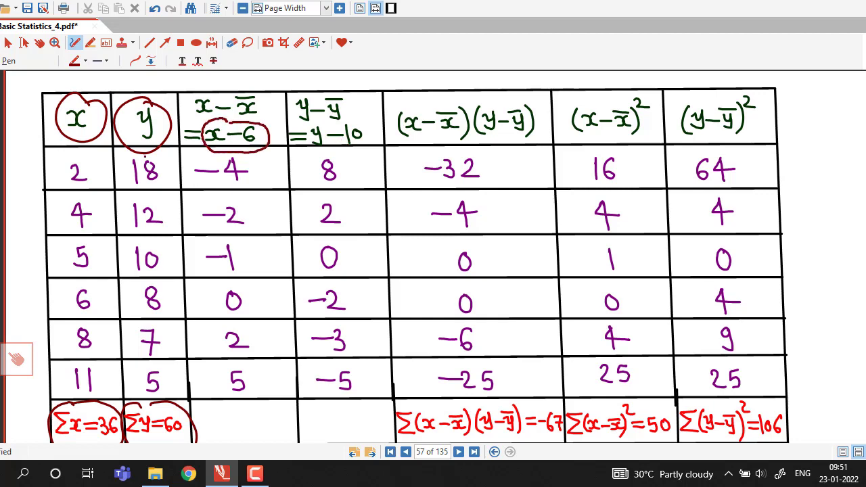
{"action": "mouse_move", "coordinate": [84, 150]}
{"action": "left_mouse_down"}
{"action": "mouse_move", "coordinate": [73, 189]}
{"action": "mouse_move", "coordinate": [88, 153]}
{"action": "left_mouse_up"}
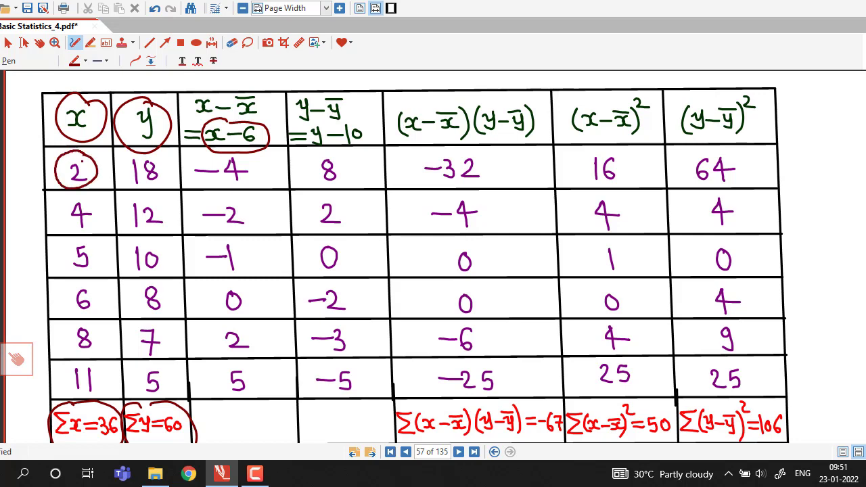
{"action": "mouse_move", "coordinate": [236, 147]}
{"action": "left_mouse_down"}
{"action": "mouse_move", "coordinate": [196, 175]}
{"action": "mouse_move", "coordinate": [248, 150]}
{"action": "left_mouse_up"}
{"action": "mouse_move", "coordinate": [87, 194]}
{"action": "left_mouse_down"}
{"action": "mouse_move", "coordinate": [95, 232]}
{"action": "mouse_move", "coordinate": [89, 195]}
{"action": "left_mouse_up"}
{"action": "mouse_move", "coordinate": [242, 197]}
{"action": "left_mouse_down"}
{"action": "mouse_move", "coordinate": [208, 202]}
{"action": "mouse_move", "coordinate": [252, 200]}
{"action": "left_mouse_up"}
{"action": "mouse_move", "coordinate": [87, 236]}
{"action": "left_mouse_down"}
{"action": "mouse_move", "coordinate": [76, 243]}
{"action": "mouse_move", "coordinate": [90, 238]}
{"action": "mouse_move", "coordinate": [100, 256]}
{"action": "left_mouse_up"}
{"action": "mouse_move", "coordinate": [235, 237]}
{"action": "left_mouse_down"}
{"action": "mouse_move", "coordinate": [247, 240]}
{"action": "mouse_move", "coordinate": [237, 243]}
{"action": "left_mouse_up"}
{"action": "mouse_move", "coordinate": [87, 283]}
{"action": "left_mouse_down"}
{"action": "mouse_move", "coordinate": [85, 315]}
{"action": "mouse_move", "coordinate": [95, 286]}
{"action": "left_mouse_up"}
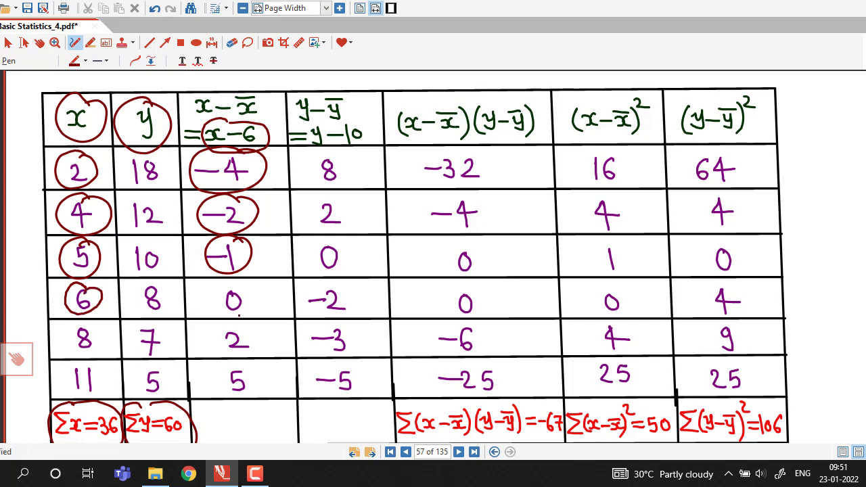
{"action": "mouse_move", "coordinate": [244, 281]}
{"action": "left_mouse_down"}
{"action": "mouse_move", "coordinate": [230, 312]}
{"action": "mouse_move", "coordinate": [245, 283]}
{"action": "left_mouse_up"}
Circle x values 8 and 11 with deviations 2 and 5, then 10 in y−10 and 18.
{"action": "mouse_move", "coordinate": [89, 322]}
{"action": "left_mouse_down"}
{"action": "mouse_move", "coordinate": [65, 340]}
{"action": "mouse_move", "coordinate": [91, 325]}
{"action": "left_mouse_up"}
{"action": "left_click_drag", "start_coordinate": [235, 321], "coordinate": [238, 323]}
{"action": "mouse_move", "coordinate": [101, 360]}
{"action": "left_mouse_down"}
{"action": "mouse_move", "coordinate": [95, 395]}
{"action": "mouse_move", "coordinate": [114, 358]}
{"action": "left_mouse_up"}
{"action": "mouse_move", "coordinate": [240, 364]}
{"action": "left_mouse_down"}
{"action": "mouse_move", "coordinate": [247, 397]}
{"action": "mouse_move", "coordinate": [243, 365]}
{"action": "left_mouse_up"}
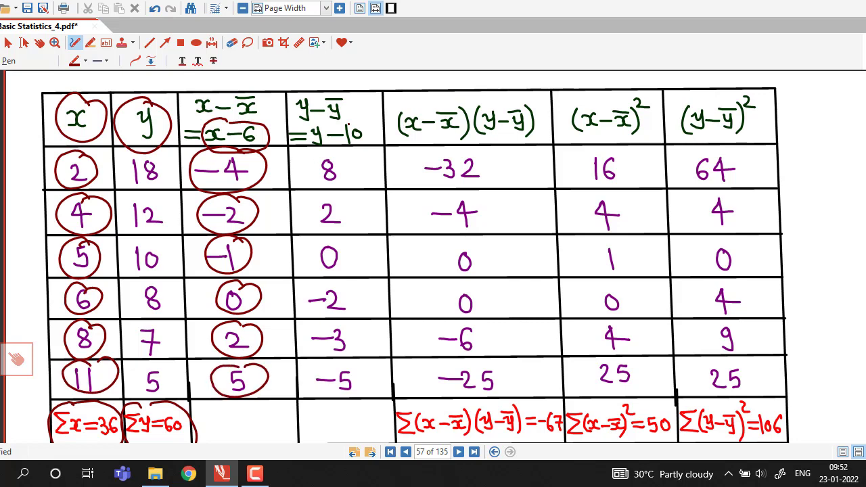
{"action": "mouse_move", "coordinate": [361, 119]}
{"action": "left_mouse_down"}
{"action": "mouse_move", "coordinate": [346, 145]}
{"action": "mouse_move", "coordinate": [380, 121]}
{"action": "left_mouse_up"}
{"action": "mouse_move", "coordinate": [150, 153]}
{"action": "left_mouse_down"}
{"action": "mouse_move", "coordinate": [132, 154]}
{"action": "mouse_move", "coordinate": [126, 184]}
{"action": "mouse_move", "coordinate": [166, 154]}
{"action": "left_mouse_up"}
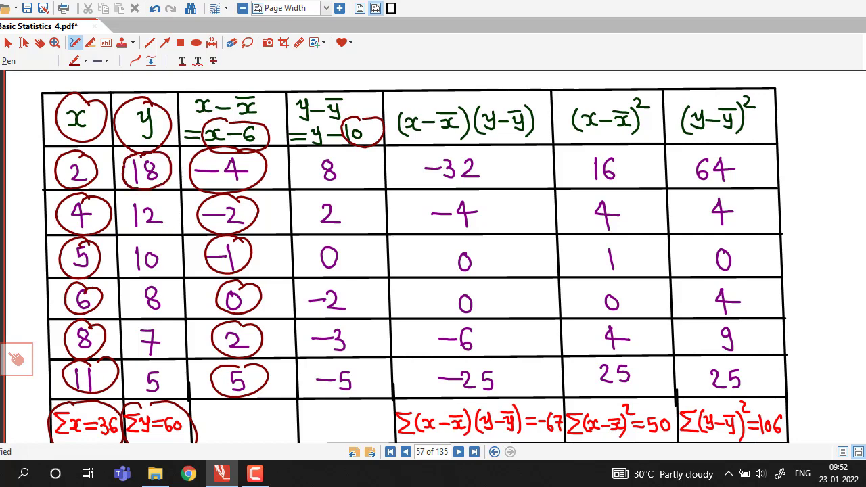
Circle the y values and y−ȳ deviations 8, 2, −2, −3, −5, then underline both factors in the product header.
{"action": "mouse_move", "coordinate": [329, 149]}
{"action": "left_mouse_down"}
{"action": "mouse_move", "coordinate": [324, 184]}
{"action": "mouse_move", "coordinate": [341, 150]}
{"action": "left_mouse_up"}
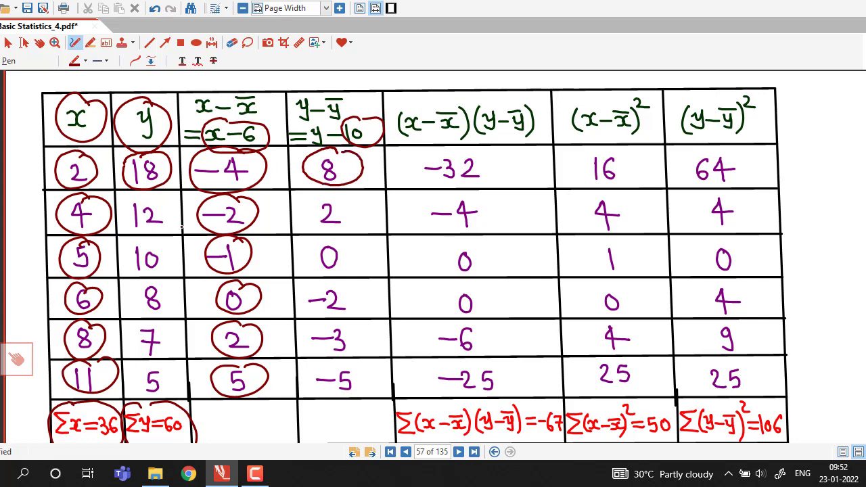
{"action": "mouse_move", "coordinate": [132, 237]}
{"action": "left_mouse_down"}
{"action": "mouse_move", "coordinate": [179, 203]}
{"action": "mouse_move", "coordinate": [137, 200]}
{"action": "left_mouse_up"}
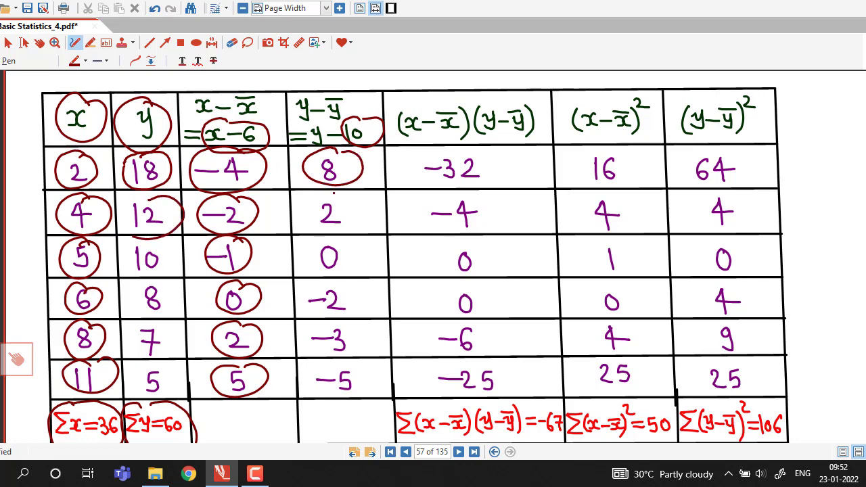
{"action": "mouse_move", "coordinate": [334, 192]}
{"action": "left_mouse_down"}
{"action": "mouse_move", "coordinate": [357, 207]}
{"action": "mouse_move", "coordinate": [341, 192]}
{"action": "left_mouse_up"}
{"action": "mouse_move", "coordinate": [150, 237]}
{"action": "left_mouse_down"}
{"action": "mouse_move", "coordinate": [120, 271]}
{"action": "mouse_move", "coordinate": [152, 239]}
{"action": "left_mouse_up"}
{"action": "mouse_move", "coordinate": [158, 289]}
{"action": "left_mouse_down"}
{"action": "mouse_move", "coordinate": [177, 302]}
{"action": "mouse_move", "coordinate": [157, 285]}
{"action": "left_mouse_up"}
{"action": "left_click_drag", "start_coordinate": [310, 293], "coordinate": [313, 303]}
{"action": "mouse_move", "coordinate": [157, 320]}
{"action": "left_mouse_down"}
{"action": "mouse_move", "coordinate": [139, 362]}
{"action": "mouse_move", "coordinate": [182, 335]}
{"action": "mouse_move", "coordinate": [141, 322]}
{"action": "left_mouse_up"}
{"action": "mouse_move", "coordinate": [347, 325]}
{"action": "left_mouse_down"}
{"action": "mouse_move", "coordinate": [310, 349]}
{"action": "mouse_move", "coordinate": [347, 324]}
{"action": "left_mouse_up"}
{"action": "mouse_move", "coordinate": [157, 364]}
{"action": "left_mouse_down"}
{"action": "mouse_move", "coordinate": [177, 400]}
{"action": "mouse_move", "coordinate": [153, 365]}
{"action": "left_mouse_up"}
{"action": "left_click_drag", "start_coordinate": [351, 366], "coordinate": [359, 364]}
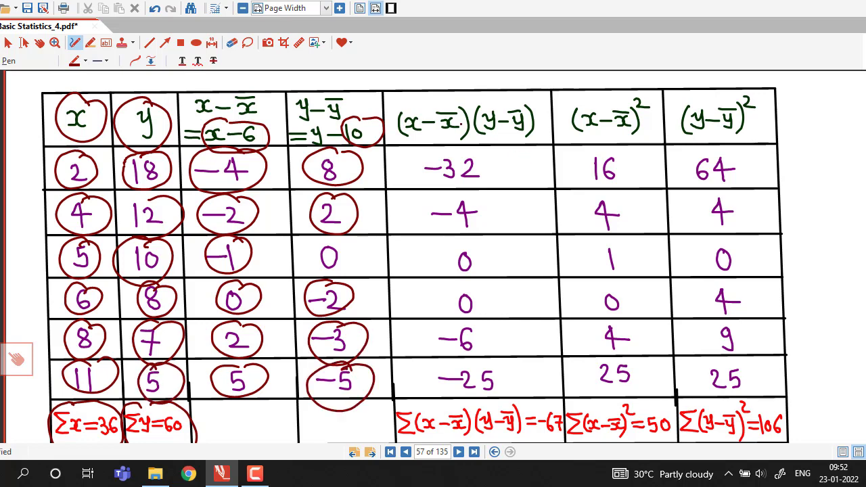
{"action": "left_click_drag", "start_coordinate": [406, 137], "coordinate": [534, 132]}
Tick the deviation headers, arrow-pair rows one to three's deviations, and tick products −32, −4 and 0.
{"action": "left_click_drag", "start_coordinate": [257, 105], "coordinate": [284, 92]}
{"action": "mouse_move", "coordinate": [293, 112]}
{"action": "left_mouse_down"}
{"action": "mouse_move", "coordinate": [301, 123]}
{"action": "mouse_move", "coordinate": [315, 100]}
{"action": "left_mouse_up"}
{"action": "mouse_move", "coordinate": [256, 166]}
{"action": "left_mouse_down"}
{"action": "mouse_move", "coordinate": [310, 169]}
{"action": "mouse_move", "coordinate": [303, 177]}
{"action": "mouse_move", "coordinate": [270, 175]}
{"action": "left_mouse_up"}
{"action": "mouse_move", "coordinate": [265, 218]}
{"action": "left_mouse_down"}
{"action": "mouse_move", "coordinate": [308, 215]}
{"action": "mouse_move", "coordinate": [303, 223]}
{"action": "mouse_move", "coordinate": [267, 223]}
{"action": "left_mouse_up"}
{"action": "left_click_drag", "start_coordinate": [493, 164], "coordinate": [523, 155]}
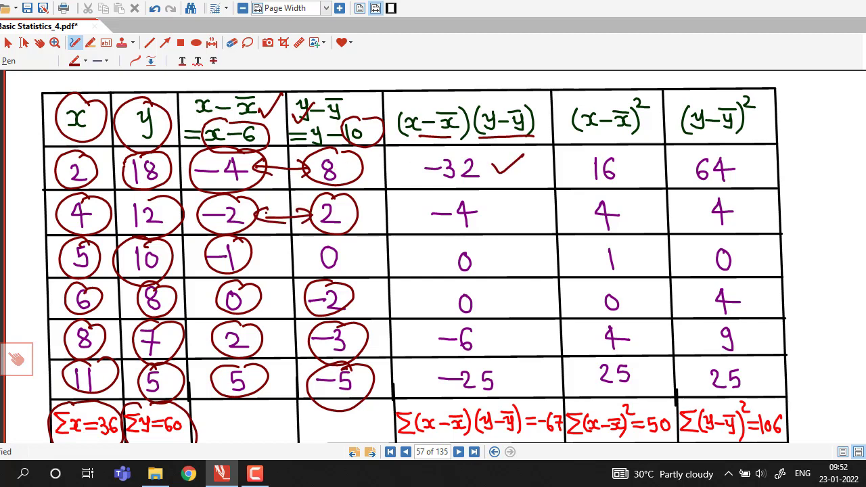
{"action": "left_click_drag", "start_coordinate": [488, 205], "coordinate": [529, 198]}
{"action": "mouse_move", "coordinate": [271, 252]}
{"action": "left_mouse_down"}
{"action": "mouse_move", "coordinate": [310, 255]}
{"action": "mouse_move", "coordinate": [277, 262]}
{"action": "left_mouse_up"}
{"action": "left_click_drag", "start_coordinate": [479, 256], "coordinate": [522, 249]}
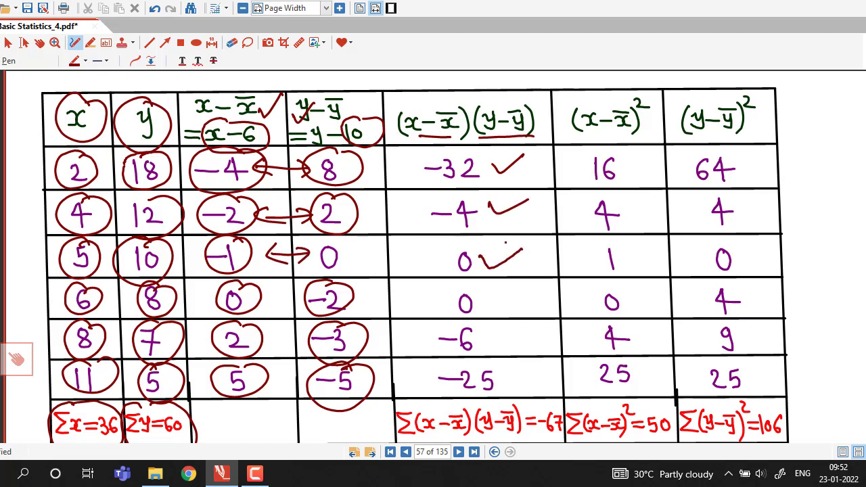
Arrow-pair rows four to six's deviations, tick their products down to −25, and double-underline the (x−x̄)² header.
{"action": "left_click_drag", "start_coordinate": [269, 297], "coordinate": [304, 297]}
{"action": "mouse_move", "coordinate": [290, 292]}
{"action": "left_mouse_down"}
{"action": "mouse_move", "coordinate": [293, 306]}
{"action": "mouse_move", "coordinate": [279, 305]}
{"action": "left_mouse_up"}
{"action": "left_click_drag", "start_coordinate": [495, 302], "coordinate": [529, 291]}
{"action": "left_click_drag", "start_coordinate": [273, 341], "coordinate": [318, 341]}
{"action": "mouse_move", "coordinate": [309, 333]}
{"action": "left_mouse_down"}
{"action": "mouse_move", "coordinate": [308, 351]}
{"action": "mouse_move", "coordinate": [283, 352]}
{"action": "left_mouse_up"}
{"action": "mouse_move", "coordinate": [487, 330]}
{"action": "left_mouse_down"}
{"action": "mouse_move", "coordinate": [488, 342]}
{"action": "mouse_move", "coordinate": [518, 327]}
{"action": "left_mouse_up"}
{"action": "mouse_move", "coordinate": [270, 377]}
{"action": "left_mouse_down"}
{"action": "mouse_move", "coordinate": [309, 378]}
{"action": "mouse_move", "coordinate": [299, 384]}
{"action": "left_mouse_up"}
{"action": "left_click_drag", "start_coordinate": [283, 369], "coordinate": [280, 384]}
{"action": "left_click_drag", "start_coordinate": [505, 380], "coordinate": [538, 369]}
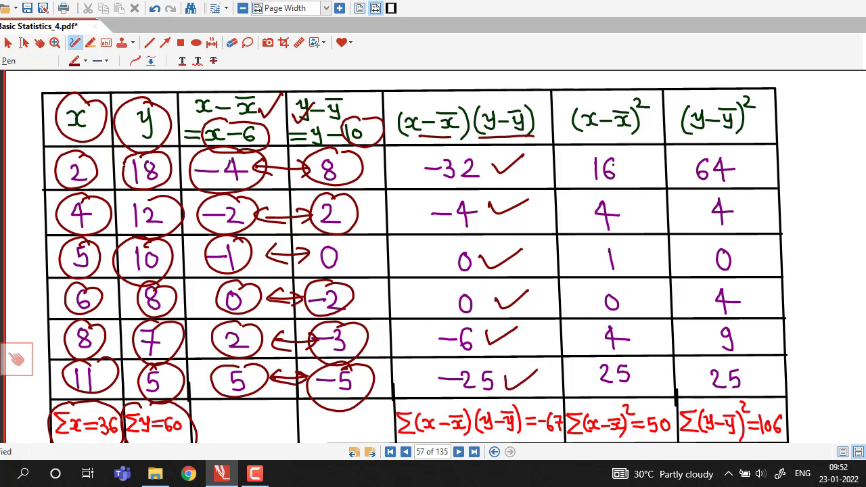
{"action": "mouse_move", "coordinate": [578, 135]}
{"action": "left_mouse_down"}
{"action": "mouse_move", "coordinate": [641, 134]}
{"action": "mouse_move", "coordinate": [633, 138]}
{"action": "left_mouse_up"}
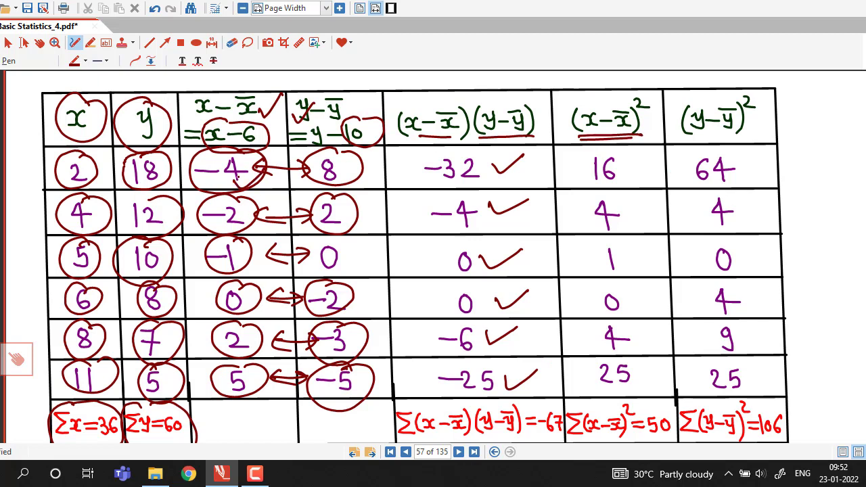
Tick the (x−x̄)² values 16, 4, 1, 0, 4, 25, linking each to its x−x̄ deviation.
{"action": "left_click_drag", "start_coordinate": [632, 161], "coordinate": [665, 152]}
{"action": "left_click_drag", "start_coordinate": [245, 208], "coordinate": [291, 191]}
{"action": "left_click_drag", "start_coordinate": [629, 209], "coordinate": [666, 203]}
{"action": "mouse_move", "coordinate": [244, 252]}
{"action": "left_mouse_down"}
{"action": "mouse_move", "coordinate": [247, 264]}
{"action": "mouse_move", "coordinate": [277, 244]}
{"action": "left_mouse_up"}
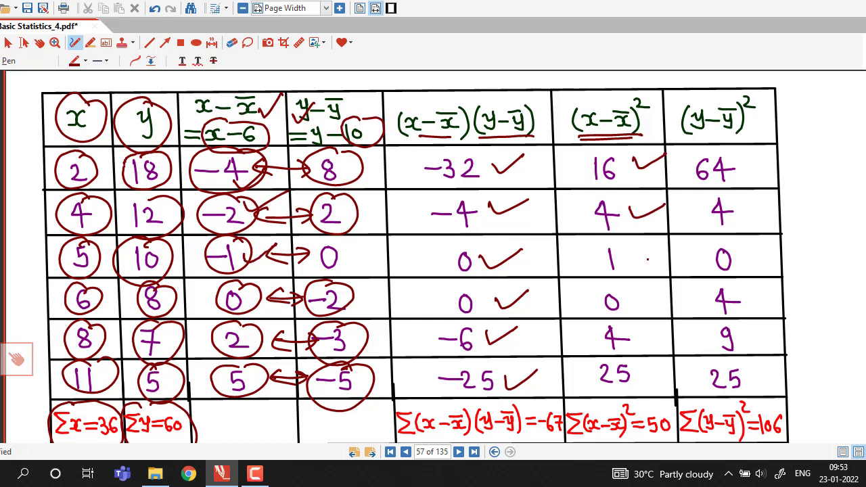
{"action": "left_click_drag", "start_coordinate": [629, 254], "coordinate": [657, 246]}
{"action": "left_click_drag", "start_coordinate": [245, 290], "coordinate": [291, 279]}
{"action": "left_click_drag", "start_coordinate": [633, 297], "coordinate": [664, 288]}
{"action": "left_click_drag", "start_coordinate": [248, 338], "coordinate": [284, 325]}
{"action": "left_click_drag", "start_coordinate": [642, 332], "coordinate": [673, 331]}
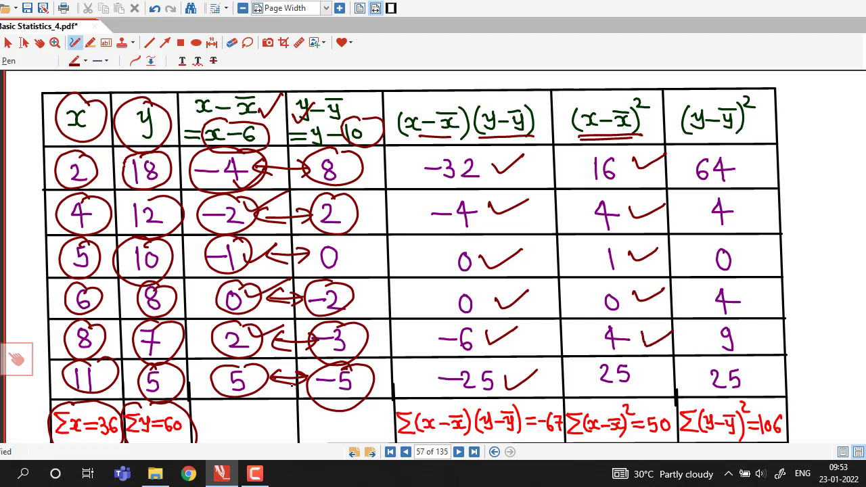
{"action": "left_click_drag", "start_coordinate": [261, 386], "coordinate": [291, 379]}
{"action": "mouse_move", "coordinate": [646, 376]}
{"action": "left_mouse_down"}
{"action": "mouse_move", "coordinate": [650, 384]}
{"action": "mouse_move", "coordinate": [674, 371]}
{"action": "left_mouse_up"}
Underline the (y−ȳ)² header and tick each y−ȳ deviation with its square 64, 4, 0, 4, 9, 25.
{"action": "left_click_drag", "start_coordinate": [690, 142], "coordinate": [754, 134]}
{"action": "left_click_drag", "start_coordinate": [349, 169], "coordinate": [391, 160]}
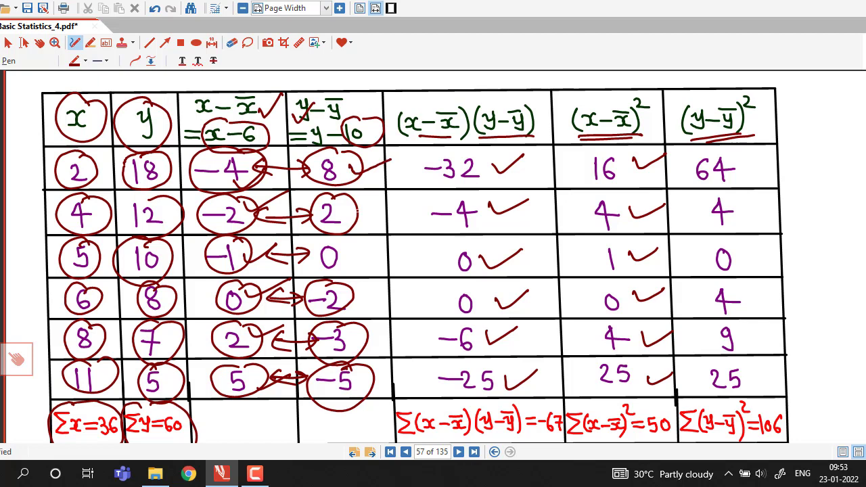
{"action": "mouse_move", "coordinate": [740, 165]}
{"action": "left_mouse_down"}
{"action": "mouse_move", "coordinate": [750, 173]}
{"action": "mouse_move", "coordinate": [775, 160]}
{"action": "left_mouse_up"}
{"action": "left_click_drag", "start_coordinate": [341, 210], "coordinate": [384, 206]}
{"action": "left_click_drag", "start_coordinate": [740, 210], "coordinate": [777, 201]}
{"action": "left_click_drag", "start_coordinate": [352, 255], "coordinate": [387, 246]}
{"action": "mouse_move", "coordinate": [738, 246]}
{"action": "left_mouse_down"}
{"action": "mouse_move", "coordinate": [743, 255]}
{"action": "mouse_move", "coordinate": [776, 237]}
{"action": "left_mouse_up"}
{"action": "left_click_drag", "start_coordinate": [355, 297], "coordinate": [386, 296]}
{"action": "mouse_move", "coordinate": [743, 297]}
{"action": "left_mouse_down"}
{"action": "mouse_move", "coordinate": [758, 301]}
{"action": "mouse_move", "coordinate": [781, 287]}
{"action": "left_mouse_up"}
{"action": "mouse_move", "coordinate": [362, 332]}
{"action": "left_mouse_down"}
{"action": "mouse_move", "coordinate": [363, 342]}
{"action": "mouse_move", "coordinate": [387, 332]}
{"action": "left_mouse_up"}
{"action": "left_click_drag", "start_coordinate": [739, 330], "coordinate": [768, 327]}
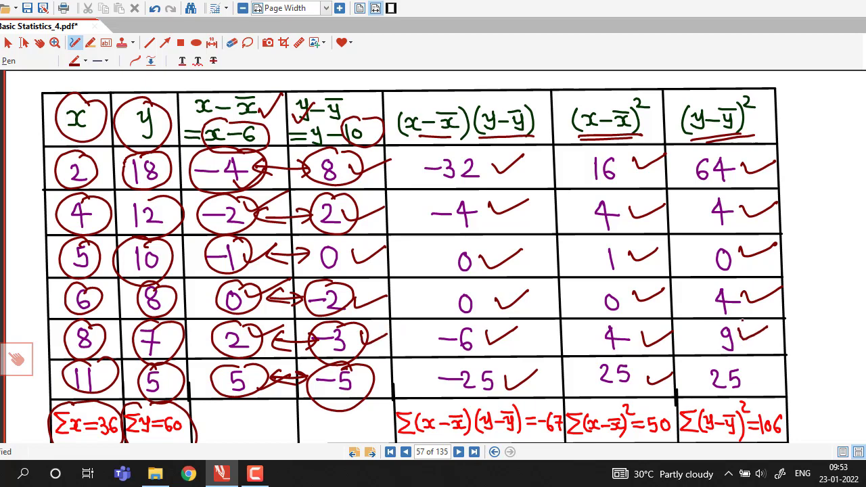
{"action": "left_click_drag", "start_coordinate": [356, 379], "coordinate": [408, 370]}
{"action": "left_click_drag", "start_coordinate": [745, 374], "coordinate": [781, 366]}
Draw a red vertical line down the product column from −32 to −25 and underline the total 50.
{"action": "scroll", "coordinate": [784, 358], "scroll_direction": "down", "scroll_amount": 3}
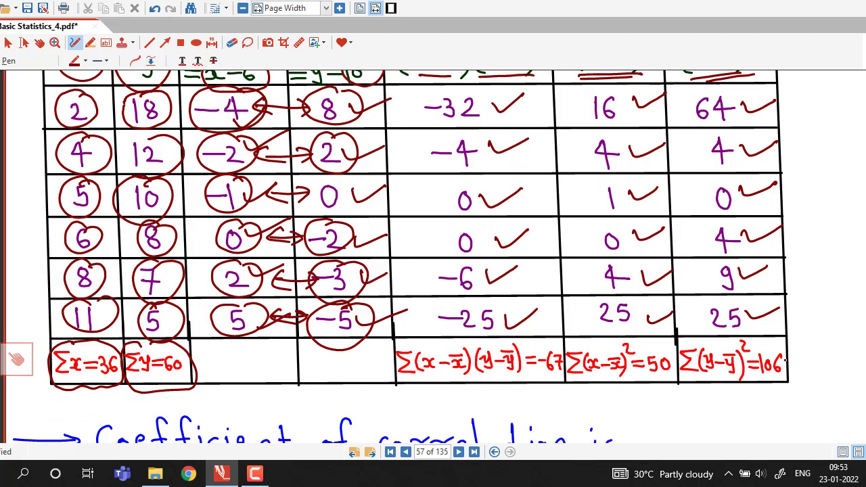
{"action": "scroll", "coordinate": [785, 360], "scroll_direction": "up", "scroll_amount": 1}
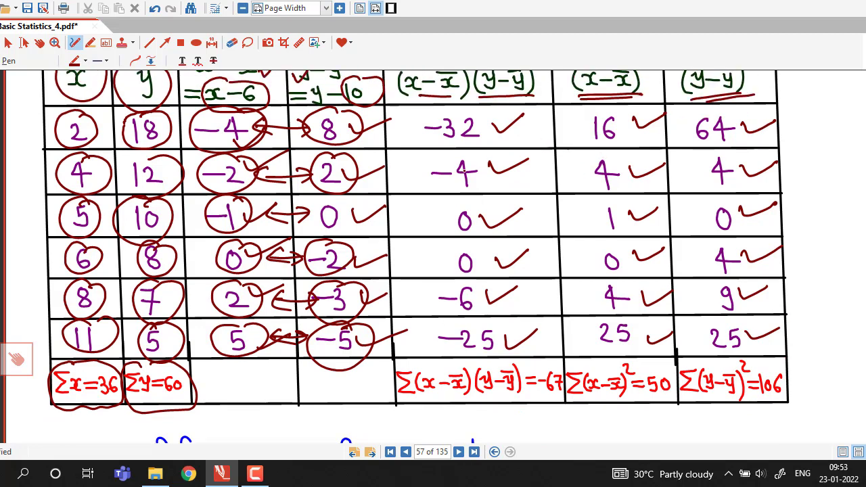
{"action": "mouse_move", "coordinate": [533, 127]}
{"action": "left_mouse_down"}
{"action": "mouse_move", "coordinate": [533, 337]}
{"action": "mouse_move", "coordinate": [545, 325]}
{"action": "left_mouse_up"}
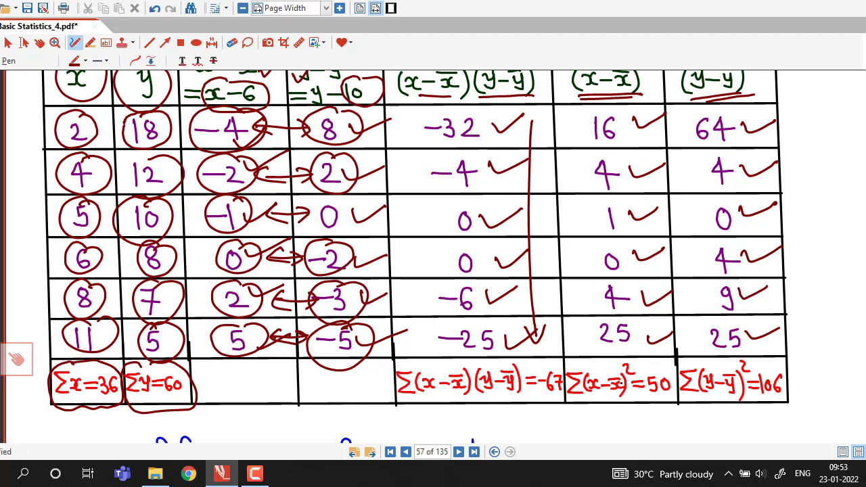
{"action": "left_click_drag", "start_coordinate": [648, 397], "coordinate": [677, 400]}
Double-underline the total 106, loop around page 56's r_xy formula, then return to page 57's correlation working.
{"action": "left_click_drag", "start_coordinate": [758, 397], "coordinate": [791, 401]}
{"action": "scroll", "coordinate": [791, 392], "scroll_direction": "up", "scroll_amount": 10}
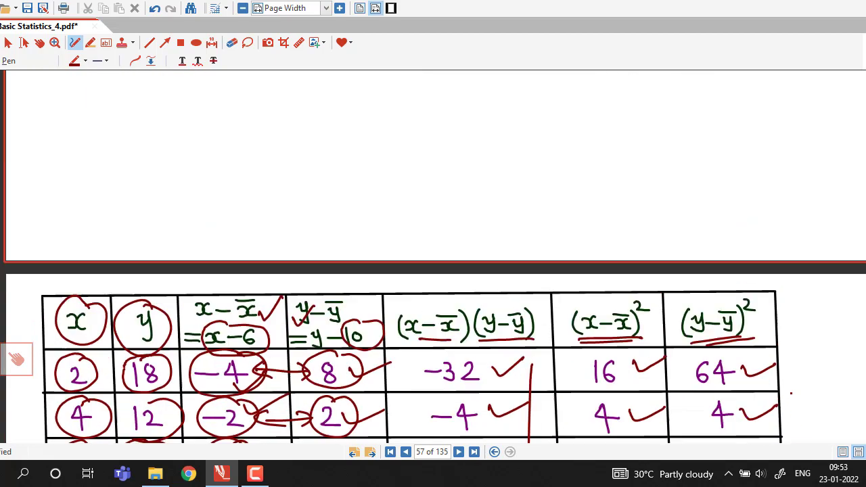
{"action": "scroll", "coordinate": [790, 392], "scroll_direction": "up", "scroll_amount": 5}
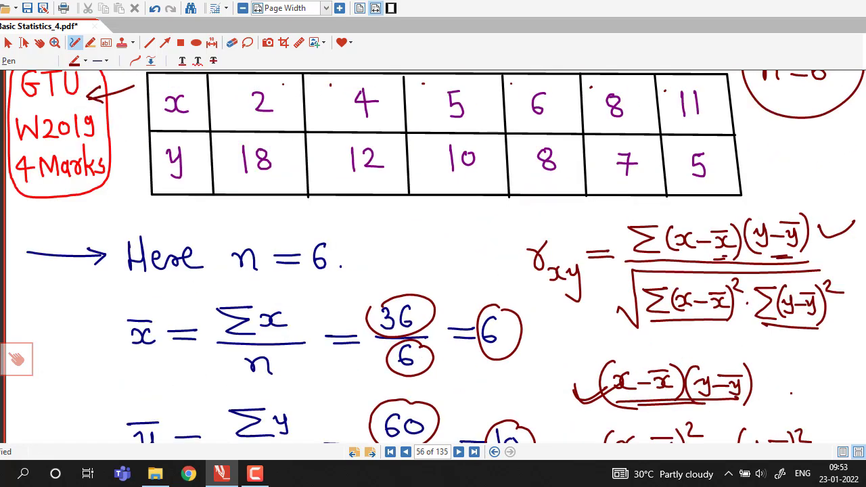
{"action": "mouse_move", "coordinate": [615, 211]}
{"action": "left_mouse_down"}
{"action": "mouse_move", "coordinate": [526, 235]}
{"action": "mouse_move", "coordinate": [542, 326]}
{"action": "mouse_move", "coordinate": [710, 356]}
{"action": "mouse_move", "coordinate": [841, 339]}
{"action": "mouse_move", "coordinate": [863, 228]}
{"action": "mouse_move", "coordinate": [767, 209]}
{"action": "mouse_move", "coordinate": [633, 222]}
{"action": "mouse_move", "coordinate": [655, 214]}
{"action": "left_mouse_up"}
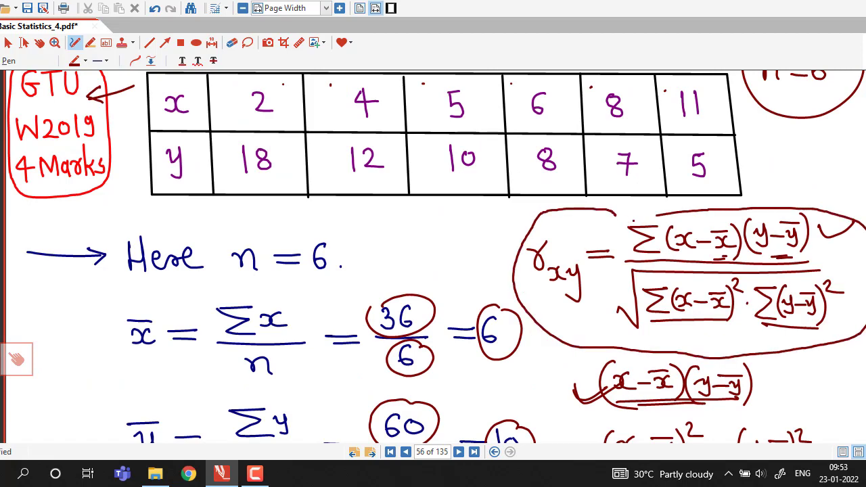
{"action": "scroll", "coordinate": [456, 202], "scroll_direction": "down", "scroll_amount": 10}
{"action": "scroll", "coordinate": [456, 203], "scroll_direction": "down", "scroll_amount": 15}
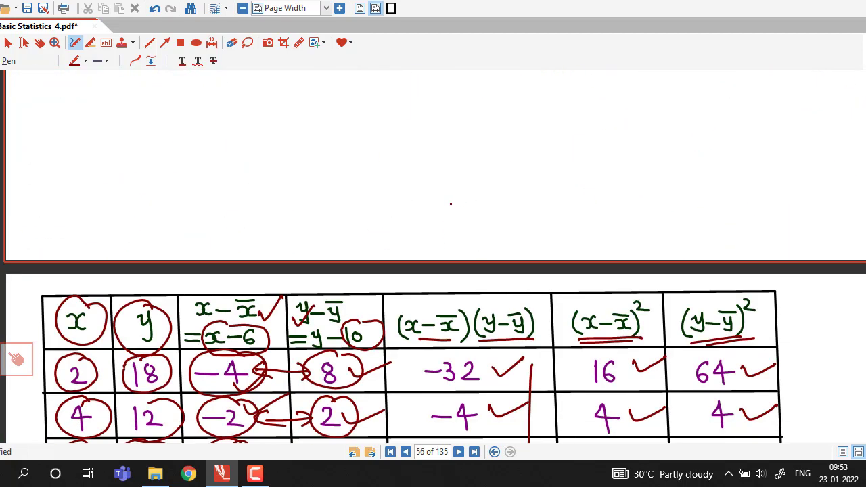
{"action": "scroll", "coordinate": [446, 199], "scroll_direction": "down", "scroll_amount": 2}
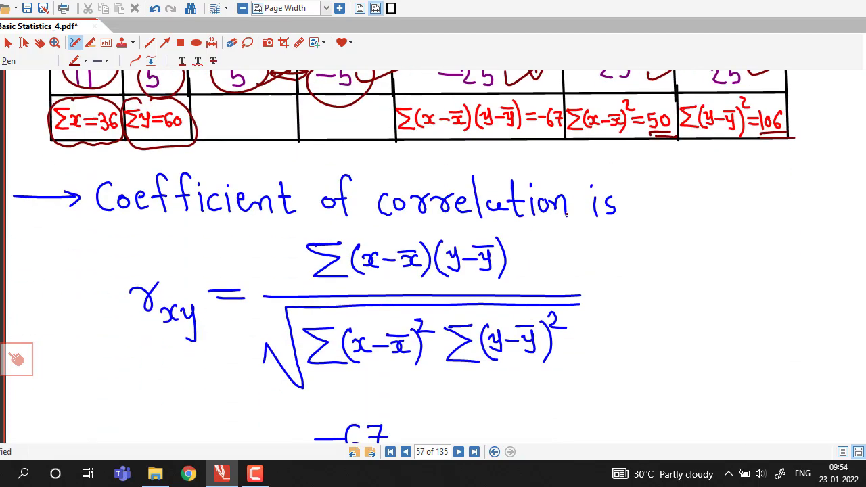
{"action": "scroll", "coordinate": [567, 214], "scroll_direction": "down", "scroll_amount": 1}
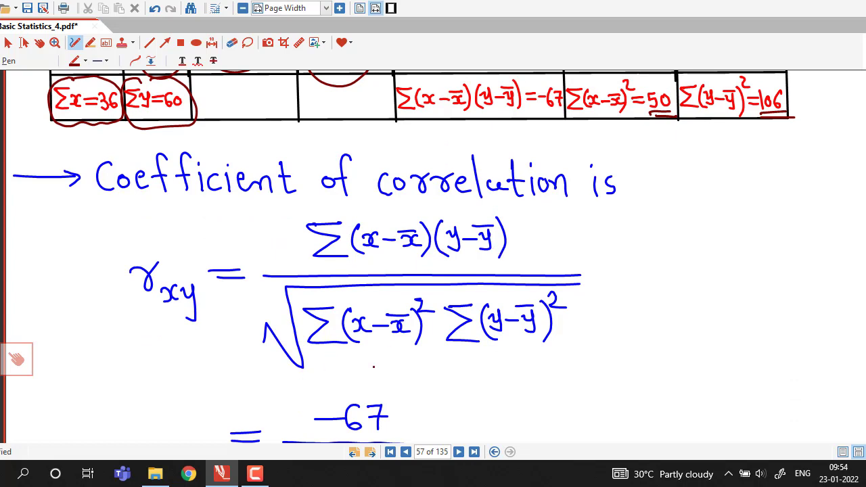
Underline the denominator sums, draw a curve from the numerator to −67, and mark totals 50 and 106.
{"action": "left_click_drag", "start_coordinate": [313, 352], "coordinate": [570, 350]}
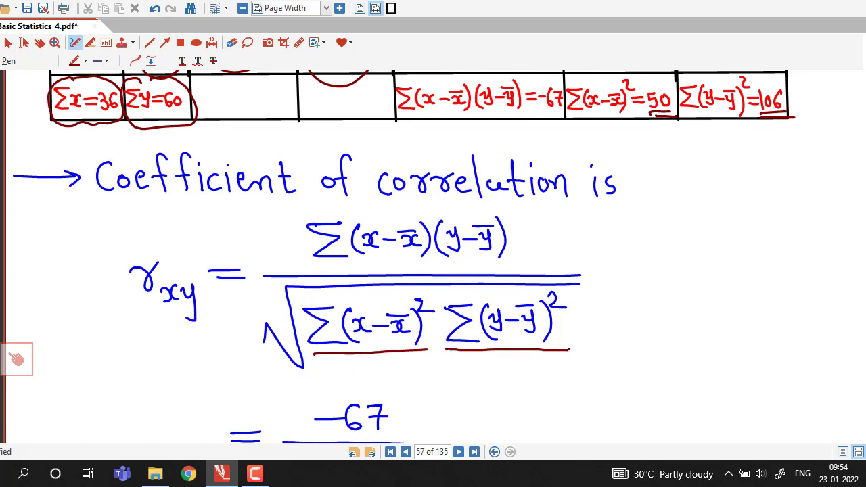
{"action": "mouse_move", "coordinate": [508, 245]}
{"action": "left_mouse_down"}
{"action": "mouse_move", "coordinate": [605, 219]}
{"action": "mouse_move", "coordinate": [609, 159]}
{"action": "mouse_move", "coordinate": [562, 146]}
{"action": "mouse_move", "coordinate": [552, 118]}
{"action": "mouse_move", "coordinate": [544, 127]}
{"action": "mouse_move", "coordinate": [570, 123]}
{"action": "left_mouse_up"}
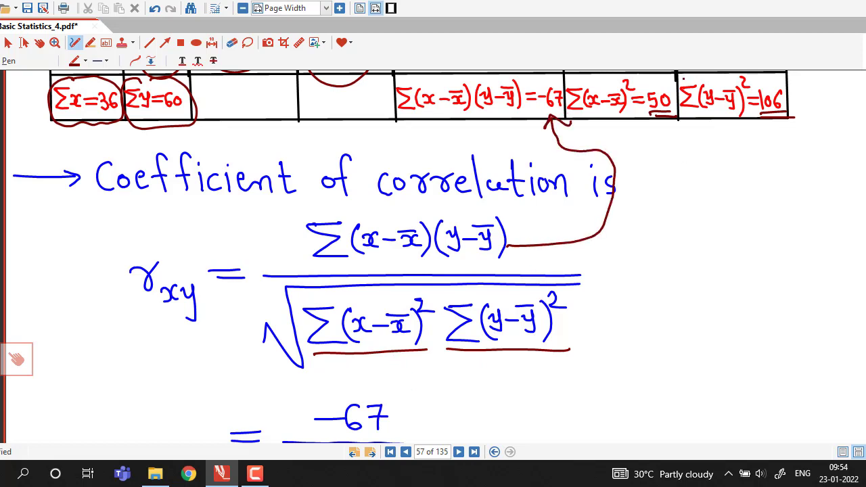
{"action": "left_click_drag", "start_coordinate": [665, 79], "coordinate": [676, 87]}
{"action": "left_click_drag", "start_coordinate": [322, 361], "coordinate": [424, 353]}
{"action": "left_click_drag", "start_coordinate": [795, 117], "coordinate": [760, 116]}
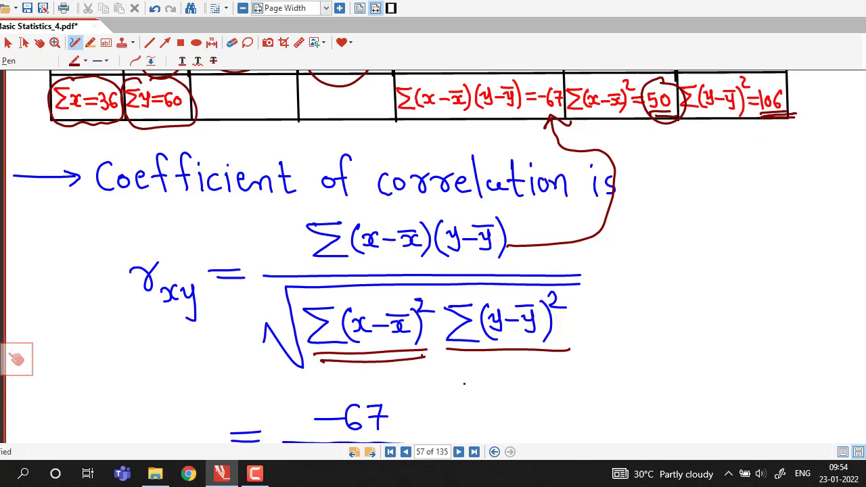
{"action": "left_click_drag", "start_coordinate": [449, 360], "coordinate": [568, 357]}
Scroll down to the boxed r_xy = −0.92 result.
{"action": "scroll", "coordinate": [567, 357], "scroll_direction": "down", "scroll_amount": 3}
{"action": "scroll", "coordinate": [567, 357], "scroll_direction": "down", "scroll_amount": 4}
{"action": "scroll", "coordinate": [566, 357], "scroll_direction": "down", "scroll_amount": 5}
{"action": "scroll", "coordinate": [567, 356], "scroll_direction": "down", "scroll_amount": 2}
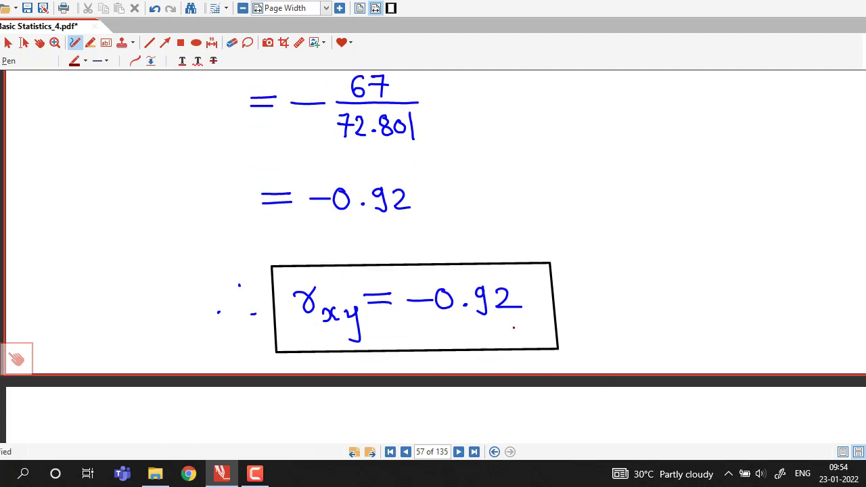
{"action": "scroll", "coordinate": [569, 316], "scroll_direction": "down", "scroll_amount": 2}
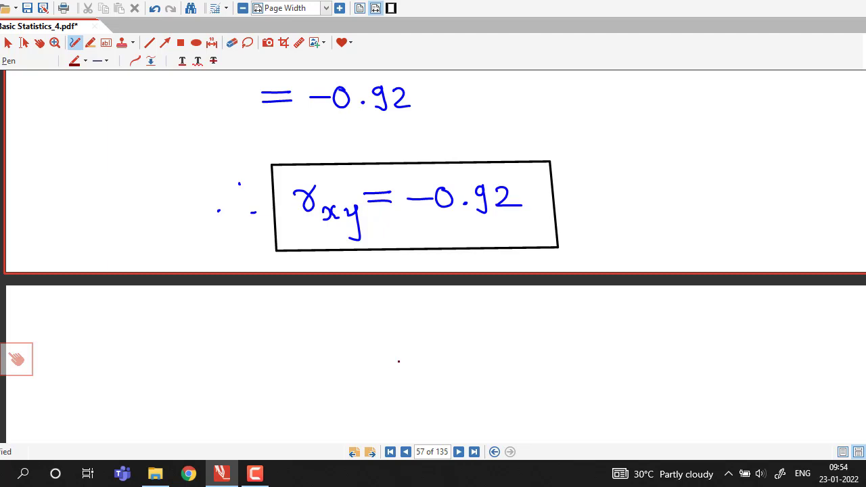
Handwrite r = Σ(x−x̄)(y−ȳ) as the numerator and draw the fraction line beneath it.
{"action": "scroll", "coordinate": [416, 338], "scroll_direction": "down", "scroll_amount": 2}
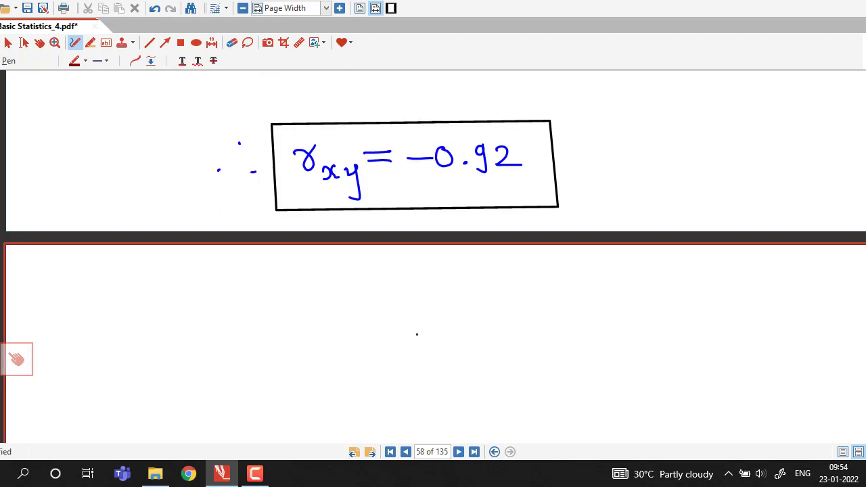
{"action": "mouse_move", "coordinate": [315, 308]}
{"action": "left_mouse_down"}
{"action": "mouse_move", "coordinate": [348, 299]}
{"action": "mouse_move", "coordinate": [403, 316]}
{"action": "mouse_move", "coordinate": [404, 324]}
{"action": "left_mouse_up"}
{"action": "mouse_move", "coordinate": [434, 264]}
{"action": "left_mouse_down"}
{"action": "mouse_move", "coordinate": [488, 260]}
{"action": "mouse_move", "coordinate": [490, 298]}
{"action": "mouse_move", "coordinate": [506, 296]}
{"action": "left_mouse_up"}
{"action": "mouse_move", "coordinate": [518, 258]}
{"action": "left_mouse_down"}
{"action": "mouse_move", "coordinate": [526, 296]}
{"action": "mouse_move", "coordinate": [547, 271]}
{"action": "left_mouse_up"}
{"action": "left_click_drag", "start_coordinate": [550, 280], "coordinate": [574, 281]}
{"action": "mouse_move", "coordinate": [582, 275]}
{"action": "left_mouse_down"}
{"action": "mouse_move", "coordinate": [597, 288]}
{"action": "mouse_move", "coordinate": [606, 284]}
{"action": "left_mouse_up"}
{"action": "mouse_move", "coordinate": [570, 265]}
{"action": "left_mouse_down"}
{"action": "mouse_move", "coordinate": [599, 264]}
{"action": "mouse_move", "coordinate": [608, 304]}
{"action": "left_mouse_up"}
{"action": "mouse_move", "coordinate": [629, 254]}
{"action": "left_mouse_down"}
{"action": "mouse_move", "coordinate": [633, 296]}
{"action": "mouse_move", "coordinate": [651, 264]}
{"action": "mouse_move", "coordinate": [639, 292]}
{"action": "left_mouse_up"}
{"action": "mouse_move", "coordinate": [663, 278]}
{"action": "left_mouse_down"}
{"action": "mouse_move", "coordinate": [684, 274]}
{"action": "mouse_move", "coordinate": [691, 294]}
{"action": "left_mouse_up"}
{"action": "left_click_drag", "start_coordinate": [669, 264], "coordinate": [698, 263]}
{"action": "left_click_drag", "start_coordinate": [699, 247], "coordinate": [707, 298]}
{"action": "left_click_drag", "start_coordinate": [460, 327], "coordinate": [744, 329]}
Write the denominator √(Σ(x−x̄)² Σ(y−ȳ)²) under a square-root sign.
{"action": "mouse_move", "coordinate": [441, 396]}
{"action": "left_mouse_down"}
{"action": "mouse_move", "coordinate": [487, 349]}
{"action": "mouse_move", "coordinate": [779, 345]}
{"action": "left_mouse_up"}
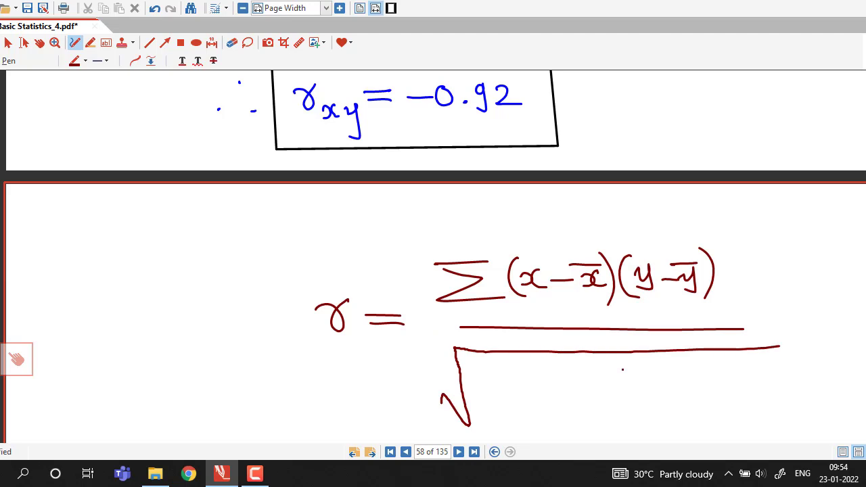
{"action": "mouse_move", "coordinate": [520, 374]}
{"action": "left_mouse_down"}
{"action": "mouse_move", "coordinate": [490, 382]}
{"action": "mouse_move", "coordinate": [500, 404]}
{"action": "mouse_move", "coordinate": [545, 405]}
{"action": "left_mouse_up"}
{"action": "mouse_move", "coordinate": [548, 384]}
{"action": "left_mouse_down"}
{"action": "mouse_move", "coordinate": [547, 397]}
{"action": "mouse_move", "coordinate": [557, 396]}
{"action": "left_mouse_up"}
{"action": "mouse_move", "coordinate": [569, 390]}
{"action": "left_mouse_down"}
{"action": "mouse_move", "coordinate": [608, 395]}
{"action": "mouse_move", "coordinate": [606, 376]}
{"action": "mouse_move", "coordinate": [611, 410]}
{"action": "left_mouse_up"}
{"action": "left_click_drag", "start_coordinate": [626, 365], "coordinate": [698, 407]}
{"action": "left_click_drag", "start_coordinate": [704, 372], "coordinate": [701, 406]}
{"action": "mouse_move", "coordinate": [703, 387]}
{"action": "left_mouse_down"}
{"action": "mouse_move", "coordinate": [715, 385]}
{"action": "mouse_move", "coordinate": [710, 404]}
{"action": "left_mouse_up"}
{"action": "mouse_move", "coordinate": [718, 393]}
{"action": "left_mouse_down"}
{"action": "mouse_move", "coordinate": [740, 385]}
{"action": "mouse_move", "coordinate": [741, 405]}
{"action": "left_mouse_up"}
{"action": "mouse_move", "coordinate": [725, 377]}
{"action": "left_mouse_down"}
{"action": "mouse_move", "coordinate": [748, 370]}
{"action": "mouse_move", "coordinate": [748, 413]}
{"action": "left_mouse_up"}
{"action": "left_click_drag", "start_coordinate": [753, 369], "coordinate": [774, 378]}
{"action": "scroll", "coordinate": [778, 302], "scroll_direction": "down", "scroll_amount": 8}
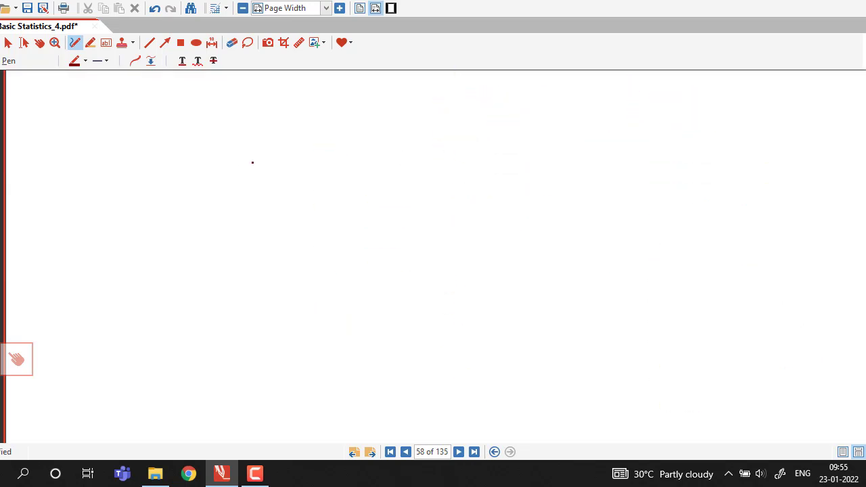
Switch the pen ink to blue and write −1 ≤ r ≤ 1.
{"action": "left_click", "coordinate": [84, 61]}
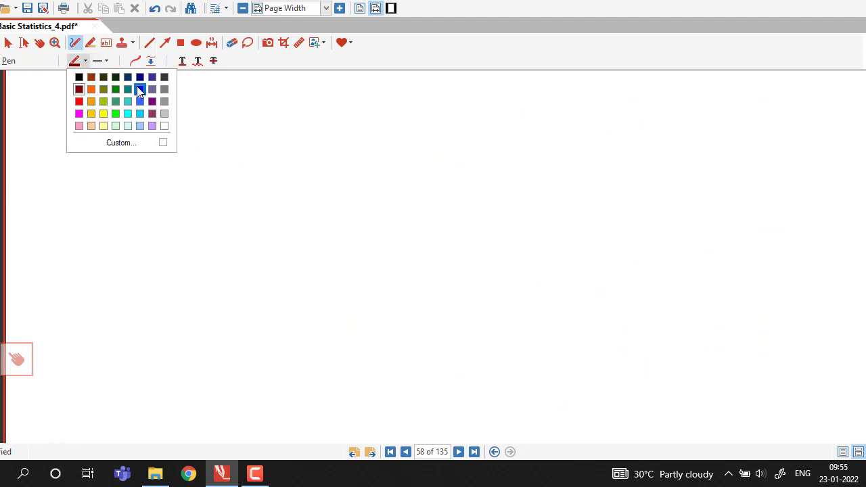
{"action": "left_click", "coordinate": [137, 86]}
{"action": "left_click_drag", "start_coordinate": [215, 128], "coordinate": [270, 128]}
{"action": "left_click_drag", "start_coordinate": [273, 107], "coordinate": [277, 150]}
{"action": "mouse_move", "coordinate": [340, 112]}
{"action": "left_mouse_down"}
{"action": "mouse_move", "coordinate": [309, 130]}
{"action": "mouse_move", "coordinate": [349, 130]}
{"action": "left_mouse_up"}
{"action": "mouse_move", "coordinate": [314, 141]}
{"action": "left_mouse_down"}
{"action": "mouse_move", "coordinate": [347, 140]}
{"action": "mouse_move", "coordinate": [401, 110]}
{"action": "mouse_move", "coordinate": [421, 125]}
{"action": "mouse_move", "coordinate": [452, 126]}
{"action": "left_mouse_up"}
{"action": "left_click_drag", "start_coordinate": [422, 136], "coordinate": [449, 136]}
{"action": "left_click_drag", "start_coordinate": [469, 100], "coordinate": [472, 142]}
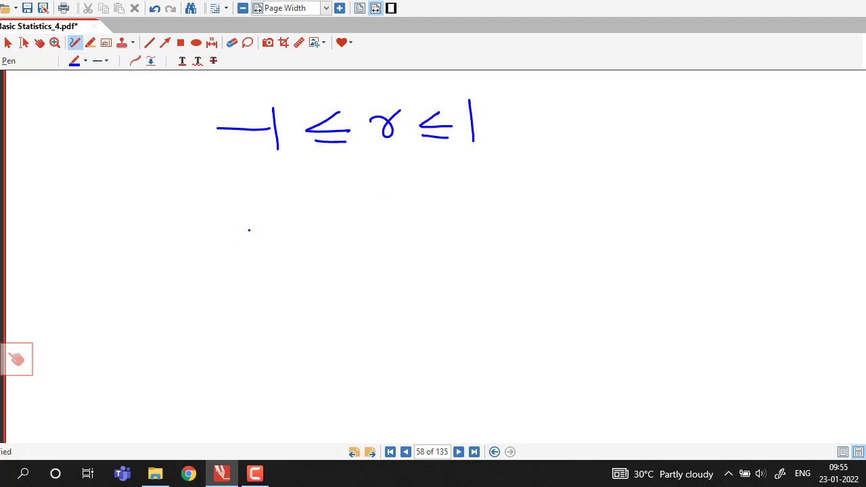
Write 'r = 0 ⇒ no linear relationship' on the next line.
{"action": "mouse_move", "coordinate": [234, 228]}
{"action": "left_mouse_down"}
{"action": "mouse_move", "coordinate": [254, 239]}
{"action": "mouse_move", "coordinate": [330, 232]}
{"action": "left_mouse_up"}
{"action": "mouse_move", "coordinate": [344, 223]}
{"action": "left_mouse_down"}
{"action": "mouse_move", "coordinate": [336, 227]}
{"action": "mouse_move", "coordinate": [427, 224]}
{"action": "left_mouse_up"}
{"action": "mouse_move", "coordinate": [390, 231]}
{"action": "left_mouse_down"}
{"action": "mouse_move", "coordinate": [418, 220]}
{"action": "mouse_move", "coordinate": [417, 238]}
{"action": "mouse_move", "coordinate": [471, 238]}
{"action": "left_mouse_up"}
{"action": "left_click_drag", "start_coordinate": [478, 227], "coordinate": [479, 228]}
{"action": "mouse_move", "coordinate": [513, 199]}
{"action": "left_mouse_down"}
{"action": "mouse_move", "coordinate": [522, 236]}
{"action": "mouse_move", "coordinate": [556, 219]}
{"action": "mouse_move", "coordinate": [615, 237]}
{"action": "left_mouse_up"}
{"action": "left_click", "coordinate": [596, 225]}
{"action": "left_click", "coordinate": [597, 233]}
{"action": "mouse_move", "coordinate": [614, 231]}
{"action": "left_mouse_down"}
{"action": "mouse_move", "coordinate": [667, 221]}
{"action": "mouse_move", "coordinate": [690, 237]}
{"action": "left_mouse_up"}
{"action": "left_click", "coordinate": [714, 223]}
{"action": "mouse_move", "coordinate": [699, 199]}
{"action": "left_mouse_down"}
{"action": "mouse_move", "coordinate": [704, 239]}
{"action": "mouse_move", "coordinate": [728, 234]}
{"action": "left_mouse_up"}
{"action": "left_click_drag", "start_coordinate": [727, 205], "coordinate": [731, 242]}
{"action": "mouse_move", "coordinate": [729, 223]}
{"action": "left_mouse_down"}
{"action": "mouse_move", "coordinate": [747, 241]}
{"action": "mouse_move", "coordinate": [773, 236]}
{"action": "left_mouse_up"}
{"action": "left_click", "coordinate": [746, 211]}
{"action": "left_click_drag", "start_coordinate": [784, 222], "coordinate": [778, 238]}
{"action": "mouse_move", "coordinate": [785, 205]}
{"action": "left_mouse_down"}
{"action": "mouse_move", "coordinate": [786, 240]}
{"action": "mouse_move", "coordinate": [798, 239]}
{"action": "left_mouse_up"}
{"action": "left_click_drag", "start_coordinate": [802, 226], "coordinate": [811, 262]}
{"action": "left_click_drag", "start_coordinate": [809, 229], "coordinate": [811, 235]}
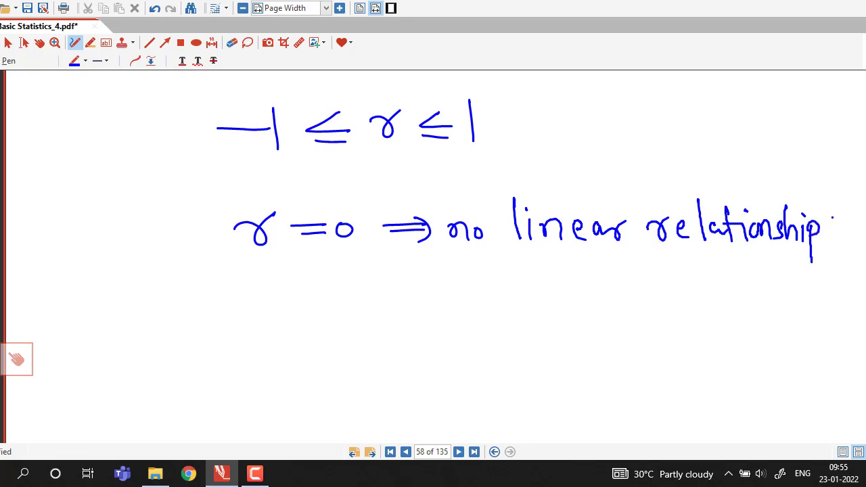
Write 'r = 1 ⇒ strong positive' below it.
{"action": "left_click_drag", "start_coordinate": [242, 308], "coordinate": [269, 303]}
{"action": "left_click_drag", "start_coordinate": [284, 311], "coordinate": [314, 312]}
{"action": "left_click_drag", "start_coordinate": [295, 323], "coordinate": [334, 334]}
{"action": "left_click_drag", "start_coordinate": [361, 318], "coordinate": [402, 322]}
{"action": "left_click_drag", "start_coordinate": [392, 308], "coordinate": [395, 336]}
{"action": "left_click_drag", "start_coordinate": [435, 310], "coordinate": [418, 330]}
{"action": "mouse_move", "coordinate": [444, 299]}
{"action": "left_mouse_down"}
{"action": "mouse_move", "coordinate": [447, 326]}
{"action": "mouse_move", "coordinate": [456, 311]}
{"action": "left_mouse_up"}
{"action": "mouse_move", "coordinate": [458, 324]}
{"action": "left_mouse_down"}
{"action": "mouse_move", "coordinate": [478, 312]}
{"action": "mouse_move", "coordinate": [509, 324]}
{"action": "mouse_move", "coordinate": [518, 342]}
{"action": "left_mouse_up"}
{"action": "left_click_drag", "start_coordinate": [552, 310], "coordinate": [560, 352]}
{"action": "mouse_move", "coordinate": [554, 315]}
{"action": "left_mouse_down"}
{"action": "mouse_move", "coordinate": [561, 328]}
{"action": "mouse_move", "coordinate": [586, 321]}
{"action": "left_mouse_up"}
{"action": "mouse_move", "coordinate": [599, 318]}
{"action": "left_mouse_down"}
{"action": "mouse_move", "coordinate": [590, 328]}
{"action": "mouse_move", "coordinate": [612, 331]}
{"action": "left_mouse_up"}
{"action": "left_click_drag", "start_coordinate": [622, 298], "coordinate": [630, 330]}
{"action": "mouse_move", "coordinate": [625, 316]}
{"action": "left_mouse_down"}
{"action": "mouse_move", "coordinate": [638, 315]}
{"action": "mouse_move", "coordinate": [646, 331]}
{"action": "mouse_move", "coordinate": [664, 311]}
{"action": "left_mouse_up"}
{"action": "mouse_move", "coordinate": [668, 321]}
{"action": "left_mouse_down"}
{"action": "mouse_move", "coordinate": [679, 315]}
{"action": "mouse_move", "coordinate": [687, 329]}
{"action": "left_mouse_up"}
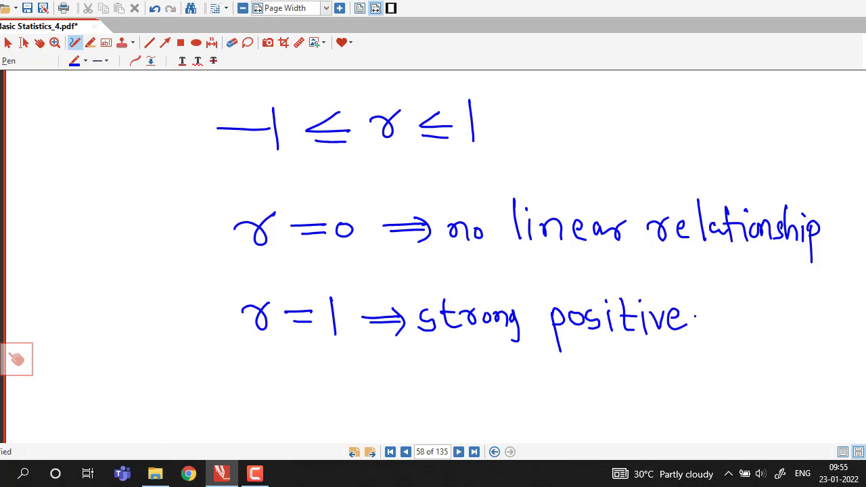
Write 'r = −1 ⇒ strong negative' on a new line.
{"action": "scroll", "coordinate": [694, 315], "scroll_direction": "down", "scroll_amount": 2}
{"action": "mouse_move", "coordinate": [244, 343]}
{"action": "left_mouse_down"}
{"action": "mouse_move", "coordinate": [267, 332]}
{"action": "mouse_move", "coordinate": [310, 345]}
{"action": "left_mouse_up"}
{"action": "left_click_drag", "start_coordinate": [292, 357], "coordinate": [306, 356]}
{"action": "mouse_move", "coordinate": [323, 352]}
{"action": "left_mouse_down"}
{"action": "mouse_move", "coordinate": [353, 350]}
{"action": "mouse_move", "coordinate": [358, 370]}
{"action": "mouse_move", "coordinate": [425, 350]}
{"action": "left_mouse_up"}
{"action": "left_click_drag", "start_coordinate": [400, 357], "coordinate": [428, 357]}
{"action": "left_click_drag", "start_coordinate": [415, 341], "coordinate": [422, 369]}
{"action": "left_click_drag", "start_coordinate": [461, 346], "coordinate": [449, 366]}
{"action": "mouse_move", "coordinate": [476, 333]}
{"action": "left_mouse_down"}
{"action": "mouse_move", "coordinate": [480, 369]}
{"action": "mouse_move", "coordinate": [483, 350]}
{"action": "left_mouse_up"}
{"action": "left_click_drag", "start_coordinate": [486, 349], "coordinate": [535, 362]}
{"action": "mouse_move", "coordinate": [540, 353]}
{"action": "left_mouse_down"}
{"action": "mouse_move", "coordinate": [532, 380]}
{"action": "mouse_move", "coordinate": [579, 371]}
{"action": "left_mouse_up"}
{"action": "left_click_drag", "start_coordinate": [585, 366], "coordinate": [609, 390]}
{"action": "left_click_drag", "start_coordinate": [640, 360], "coordinate": [643, 370]}
{"action": "mouse_move", "coordinate": [640, 338]}
{"action": "left_mouse_down"}
{"action": "mouse_move", "coordinate": [640, 372]}
{"action": "mouse_move", "coordinate": [655, 358]}
{"action": "left_mouse_up"}
{"action": "mouse_move", "coordinate": [661, 353]}
{"action": "left_mouse_down"}
{"action": "mouse_move", "coordinate": [663, 371]}
{"action": "mouse_move", "coordinate": [682, 352]}
{"action": "left_mouse_up"}
{"action": "left_click_drag", "start_coordinate": [675, 365], "coordinate": [696, 365]}
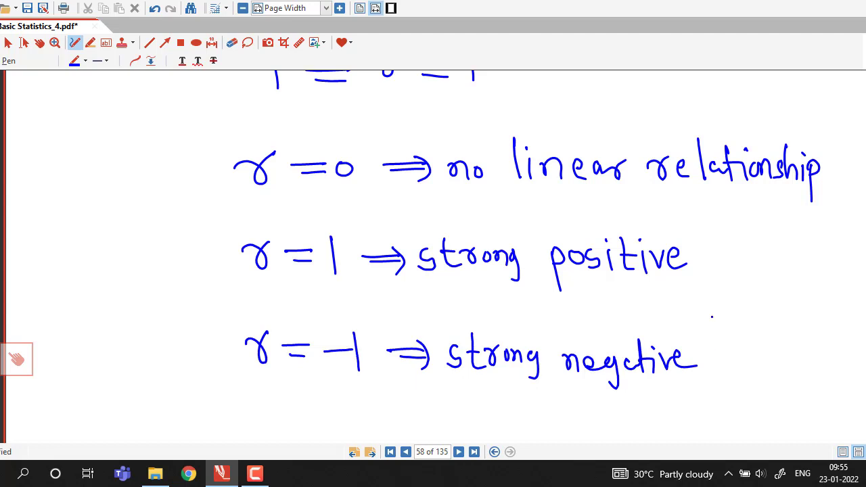
{"action": "scroll", "coordinate": [712, 320], "scroll_direction": "down", "scroll_amount": 2}
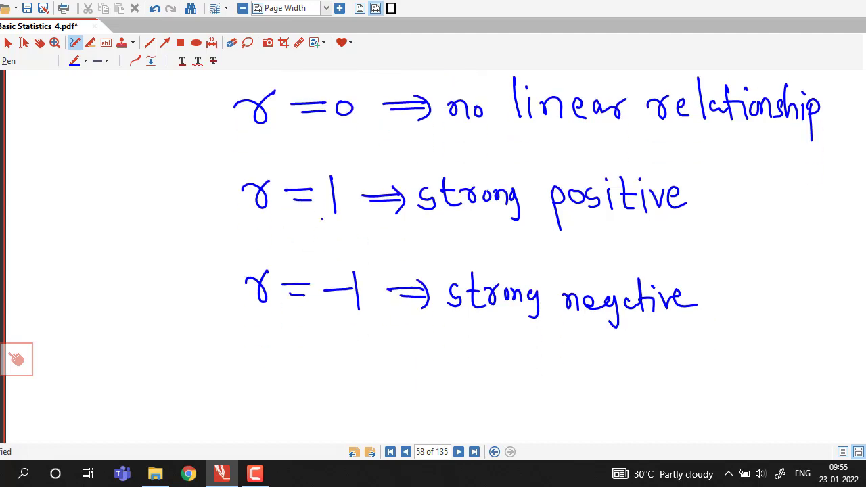
Circle r = 1 and r = −1, and underline 'strong positive' and 'strong negative'.
{"action": "left_click_drag", "start_coordinate": [284, 164], "coordinate": [372, 203]}
{"action": "left_click_drag", "start_coordinate": [310, 157], "coordinate": [373, 196]}
{"action": "mouse_move", "coordinate": [288, 246]}
{"action": "left_mouse_down"}
{"action": "mouse_move", "coordinate": [371, 319]}
{"action": "mouse_move", "coordinate": [297, 255]}
{"action": "left_mouse_up"}
{"action": "left_click_drag", "start_coordinate": [406, 224], "coordinate": [700, 223]}
{"action": "left_click_drag", "start_coordinate": [444, 326], "coordinate": [667, 326]}
Write a circled r ≈ 1 and a double-underlined r ≈ −1 below the list.
{"action": "mouse_move", "coordinate": [389, 380]}
{"action": "left_mouse_down"}
{"action": "mouse_move", "coordinate": [414, 391]}
{"action": "mouse_move", "coordinate": [425, 370]}
{"action": "left_mouse_up"}
{"action": "mouse_move", "coordinate": [437, 383]}
{"action": "left_mouse_down"}
{"action": "mouse_move", "coordinate": [466, 376]}
{"action": "mouse_move", "coordinate": [469, 388]}
{"action": "left_mouse_up"}
{"action": "left_click_drag", "start_coordinate": [478, 369], "coordinate": [505, 391]}
{"action": "mouse_move", "coordinate": [513, 366]}
{"action": "left_mouse_down"}
{"action": "mouse_move", "coordinate": [502, 371]}
{"action": "mouse_move", "coordinate": [538, 368]}
{"action": "mouse_move", "coordinate": [511, 367]}
{"action": "left_mouse_up"}
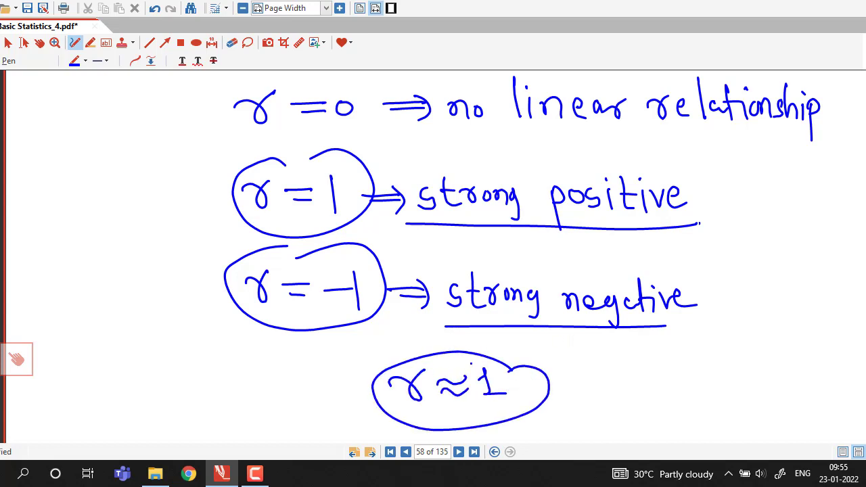
{"action": "mouse_move", "coordinate": [121, 397]}
{"action": "left_mouse_down"}
{"action": "mouse_move", "coordinate": [142, 414]}
{"action": "mouse_move", "coordinate": [150, 391]}
{"action": "mouse_move", "coordinate": [182, 389]}
{"action": "mouse_move", "coordinate": [182, 405]}
{"action": "left_mouse_up"}
{"action": "left_click_drag", "start_coordinate": [192, 398], "coordinate": [225, 394]}
{"action": "mouse_move", "coordinate": [221, 387]}
{"action": "left_mouse_down"}
{"action": "mouse_move", "coordinate": [228, 376]}
{"action": "mouse_move", "coordinate": [232, 406]}
{"action": "left_mouse_up"}
{"action": "left_click_drag", "start_coordinate": [149, 427], "coordinate": [243, 412]}
{"action": "left_click_drag", "start_coordinate": [190, 430], "coordinate": [252, 418]}
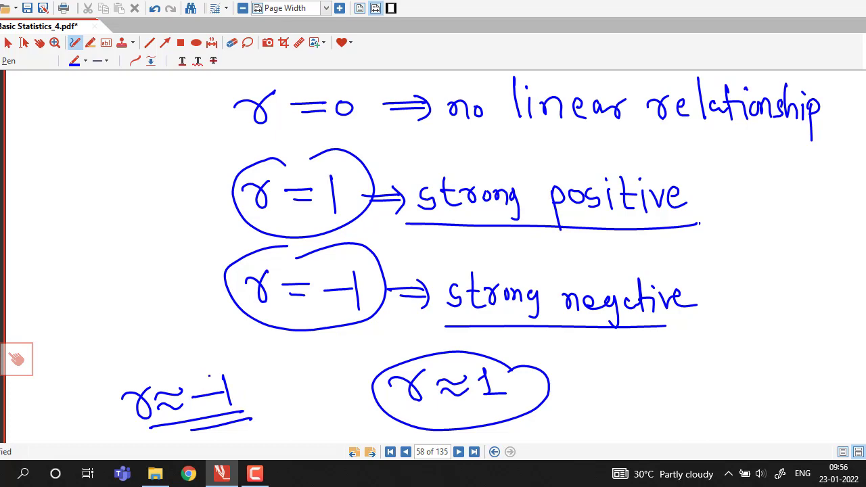
{"action": "scroll", "coordinate": [209, 373], "scroll_direction": "up", "scroll_amount": 12}
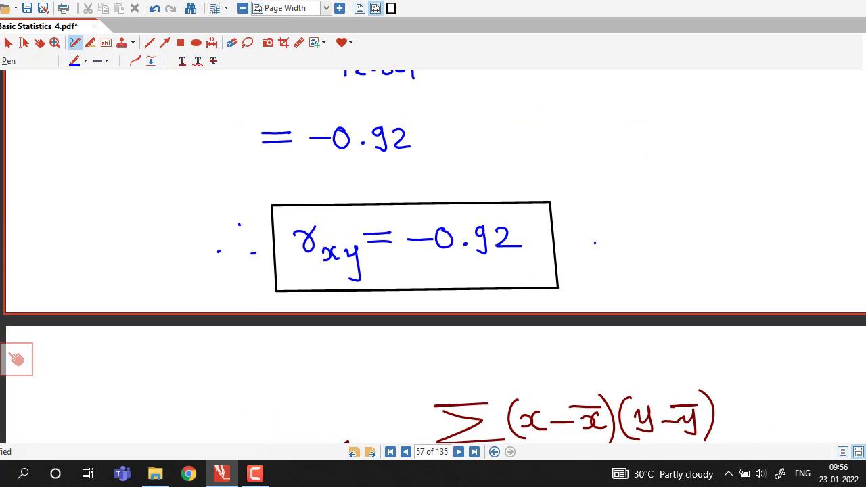
Write ≈ −1 beside the boxed r_xy = −0.92, then scroll back to page 56's data table.
{"action": "mouse_move", "coordinate": [565, 239]}
{"action": "left_mouse_down"}
{"action": "mouse_move", "coordinate": [597, 235]}
{"action": "mouse_move", "coordinate": [573, 253]}
{"action": "mouse_move", "coordinate": [641, 244]}
{"action": "mouse_move", "coordinate": [652, 262]}
{"action": "left_mouse_up"}
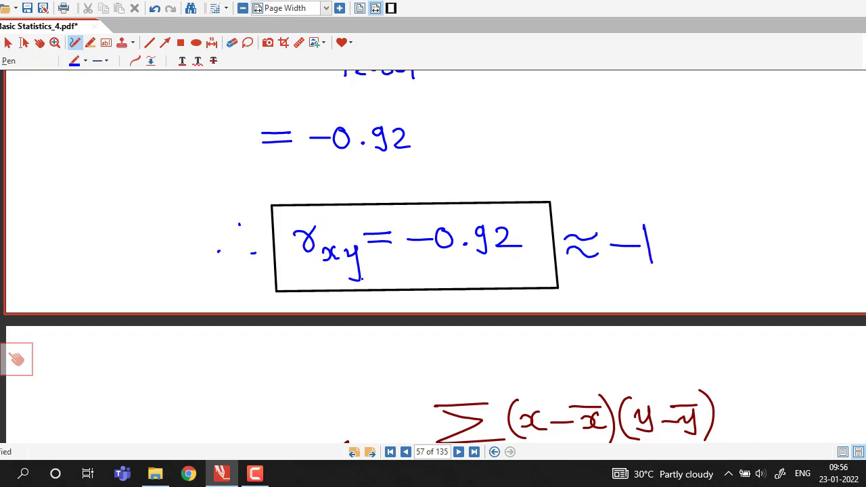
{"action": "scroll", "coordinate": [362, 277], "scroll_direction": "up", "scroll_amount": 1}
{"action": "scroll", "coordinate": [363, 277], "scroll_direction": "up", "scroll_amount": 1}
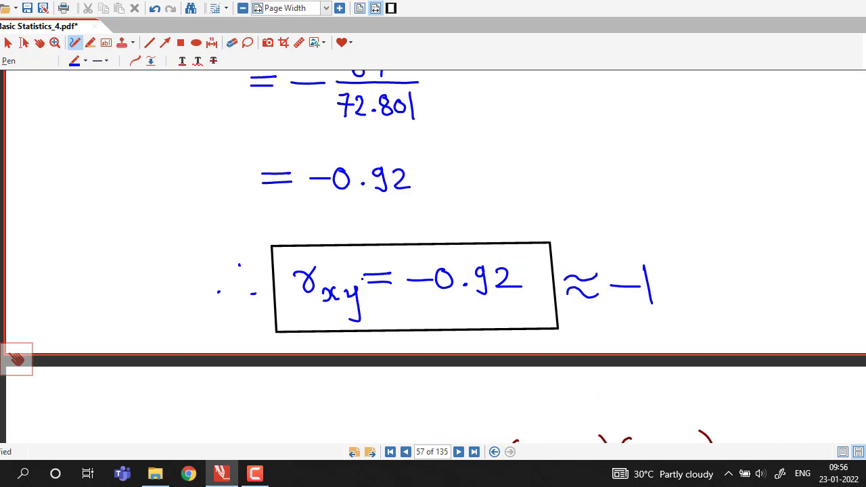
{"action": "scroll", "coordinate": [362, 277], "scroll_direction": "up", "scroll_amount": 15}
{"action": "scroll", "coordinate": [361, 277], "scroll_direction": "up", "scroll_amount": 20}
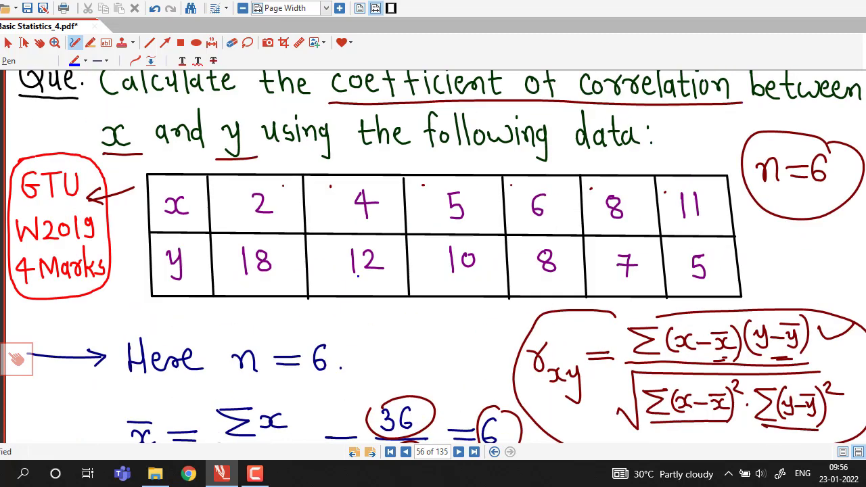
{"action": "scroll", "coordinate": [358, 275], "scroll_direction": "up", "scroll_amount": 2}
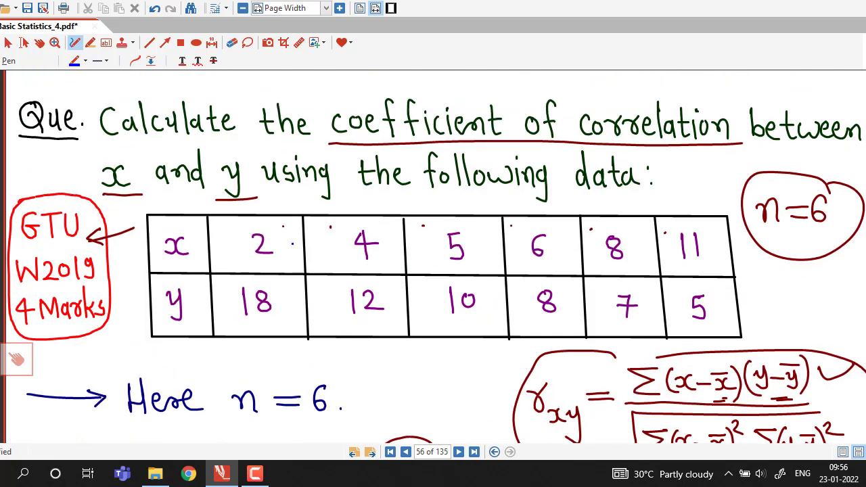
Draw arrows chaining x values 2→4→5→6→8→11 and y values 18→12→10→8→7→5.
{"action": "mouse_move", "coordinate": [283, 243]}
{"action": "left_mouse_down"}
{"action": "mouse_move", "coordinate": [335, 242]}
{"action": "mouse_move", "coordinate": [331, 257]}
{"action": "left_mouse_up"}
{"action": "left_click_drag", "start_coordinate": [283, 305], "coordinate": [345, 304]}
{"action": "mouse_move", "coordinate": [335, 298]}
{"action": "left_mouse_down"}
{"action": "mouse_move", "coordinate": [346, 306]}
{"action": "mouse_move", "coordinate": [338, 312]}
{"action": "left_mouse_up"}
{"action": "mouse_move", "coordinate": [388, 246]}
{"action": "left_mouse_down"}
{"action": "mouse_move", "coordinate": [434, 243]}
{"action": "mouse_move", "coordinate": [429, 254]}
{"action": "left_mouse_up"}
{"action": "mouse_move", "coordinate": [382, 300]}
{"action": "left_mouse_down"}
{"action": "mouse_move", "coordinate": [446, 299]}
{"action": "mouse_move", "coordinate": [441, 307]}
{"action": "left_mouse_up"}
{"action": "left_click_drag", "start_coordinate": [469, 250], "coordinate": [520, 250]}
{"action": "mouse_move", "coordinate": [507, 243]}
{"action": "left_mouse_down"}
{"action": "mouse_move", "coordinate": [520, 251]}
{"action": "mouse_move", "coordinate": [509, 259]}
{"action": "left_mouse_up"}
{"action": "left_click_drag", "start_coordinate": [476, 300], "coordinate": [527, 300]}
{"action": "mouse_move", "coordinate": [516, 293]}
{"action": "left_mouse_down"}
{"action": "mouse_move", "coordinate": [528, 300]}
{"action": "mouse_move", "coordinate": [518, 305]}
{"action": "left_mouse_up"}
{"action": "left_click_drag", "start_coordinate": [553, 249], "coordinate": [598, 248]}
{"action": "left_click_drag", "start_coordinate": [590, 242], "coordinate": [600, 249]}
{"action": "left_click_drag", "start_coordinate": [600, 249], "coordinate": [591, 256]}
{"action": "left_click_drag", "start_coordinate": [559, 301], "coordinate": [612, 302]}
{"action": "mouse_move", "coordinate": [603, 296]}
{"action": "left_mouse_down"}
{"action": "mouse_move", "coordinate": [613, 302]}
{"action": "mouse_move", "coordinate": [604, 309]}
{"action": "left_mouse_up"}
{"action": "left_click_drag", "start_coordinate": [631, 249], "coordinate": [673, 249]}
{"action": "left_click_drag", "start_coordinate": [664, 243], "coordinate": [665, 256]}
{"action": "mouse_move", "coordinate": [642, 303]}
{"action": "left_mouse_down"}
{"action": "mouse_move", "coordinate": [684, 303]}
{"action": "mouse_move", "coordinate": [673, 316]}
{"action": "left_mouse_up"}
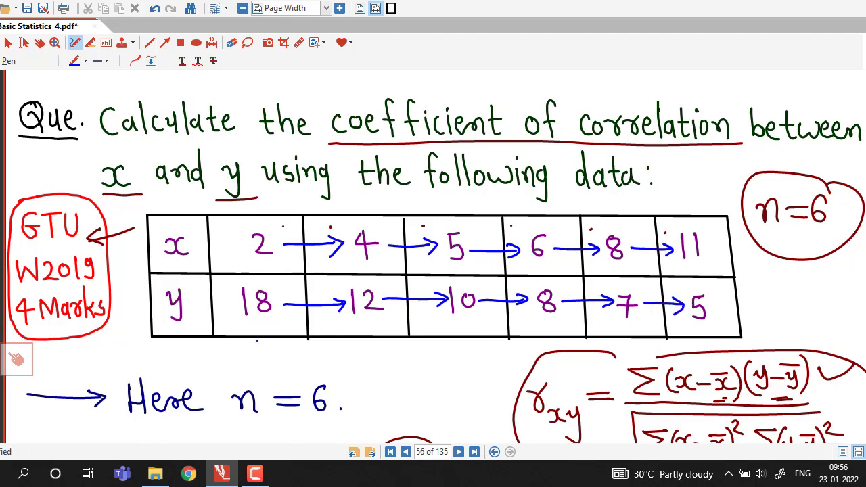
Circle the −1 written beside the boxed −0.92 result on page 57.
{"action": "scroll", "coordinate": [263, 336], "scroll_direction": "down", "scroll_amount": 15}
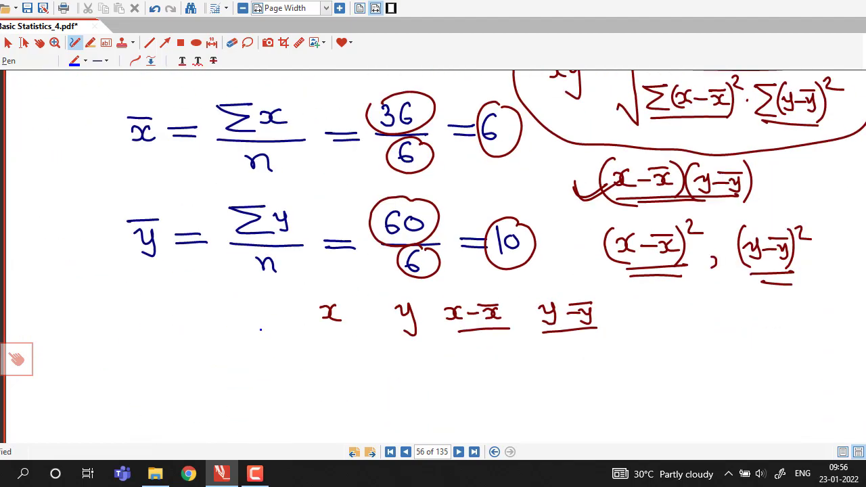
{"action": "scroll", "coordinate": [261, 312], "scroll_direction": "down", "scroll_amount": 15}
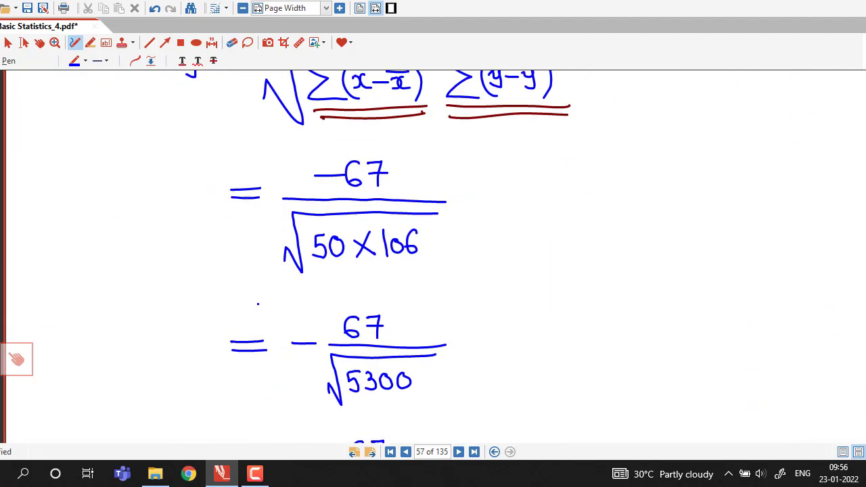
{"action": "scroll", "coordinate": [257, 304], "scroll_direction": "down", "scroll_amount": 5}
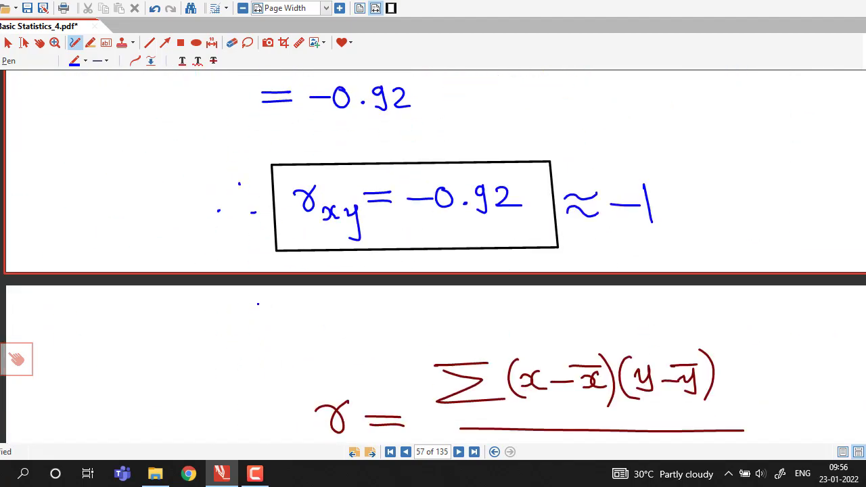
{"action": "mouse_move", "coordinate": [658, 171]}
{"action": "left_mouse_down"}
{"action": "mouse_move", "coordinate": [602, 194]}
{"action": "mouse_move", "coordinate": [653, 169]}
{"action": "left_mouse_up"}
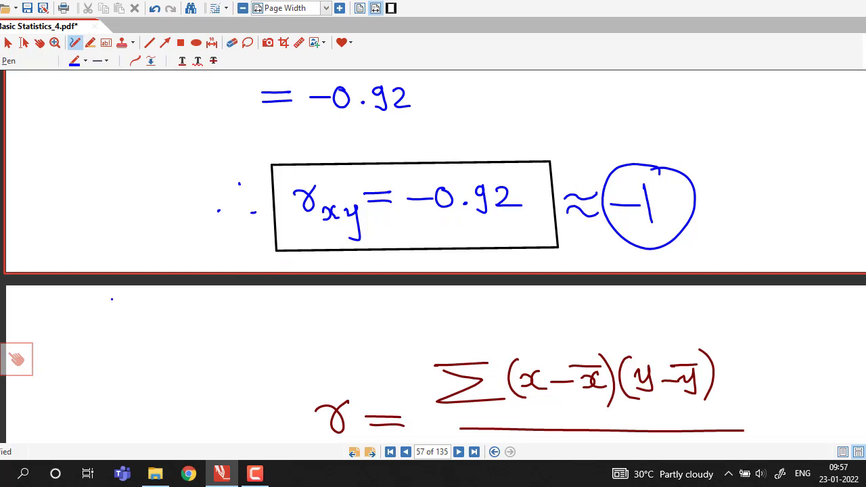
Circle r = 0 among the r interpretations on page 58.
{"action": "scroll", "coordinate": [112, 298], "scroll_direction": "down", "scroll_amount": 5}
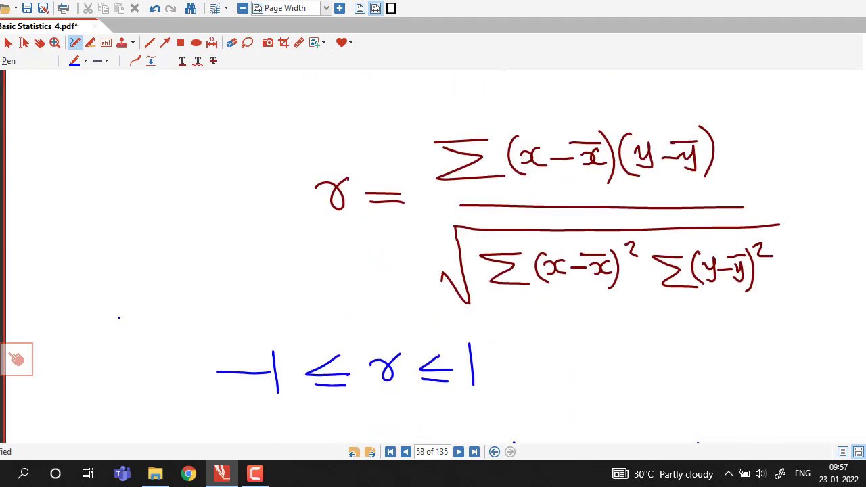
{"action": "scroll", "coordinate": [119, 316], "scroll_direction": "down", "scroll_amount": 2}
{"action": "scroll", "coordinate": [119, 318], "scroll_direction": "down", "scroll_amount": 4}
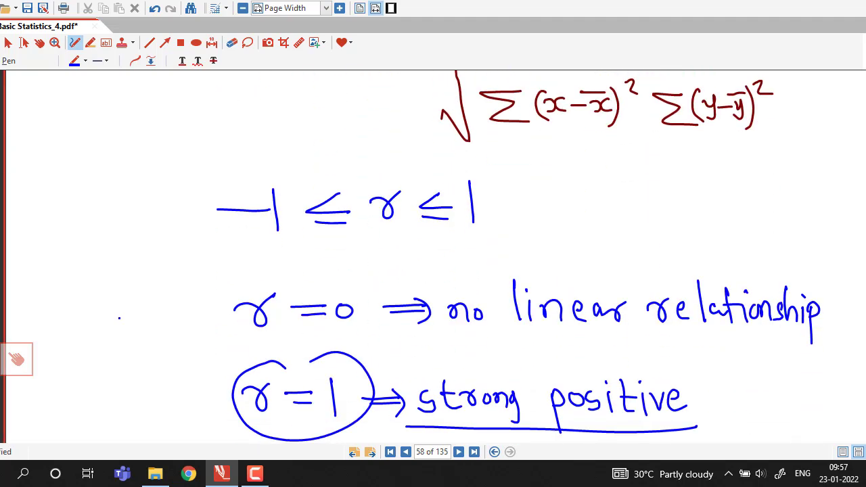
{"action": "mouse_move", "coordinate": [315, 193]}
{"action": "left_mouse_down"}
{"action": "mouse_move", "coordinate": [249, 257]}
{"action": "mouse_move", "coordinate": [399, 232]}
{"action": "mouse_move", "coordinate": [318, 206]}
{"action": "left_mouse_up"}
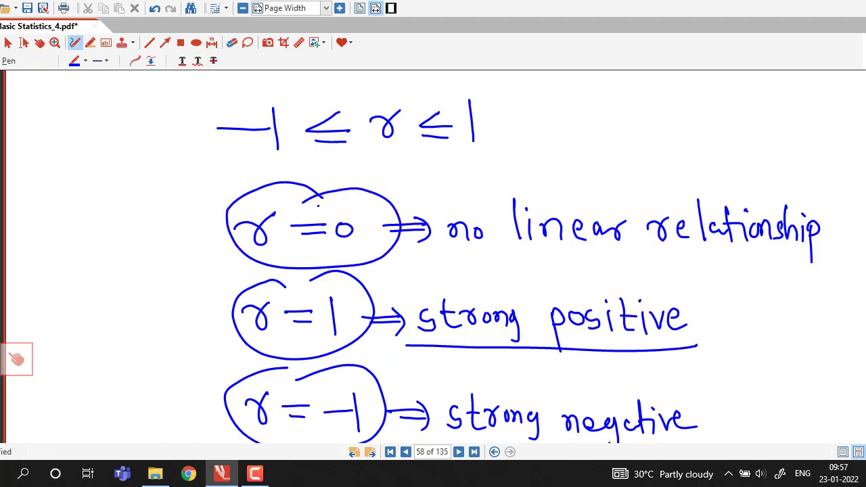
{"action": "scroll", "coordinate": [318, 206], "scroll_direction": "down", "scroll_amount": 10}
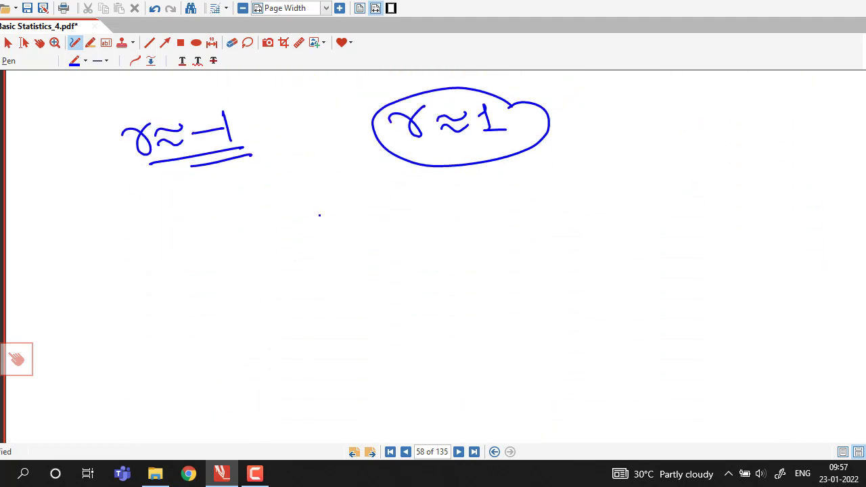